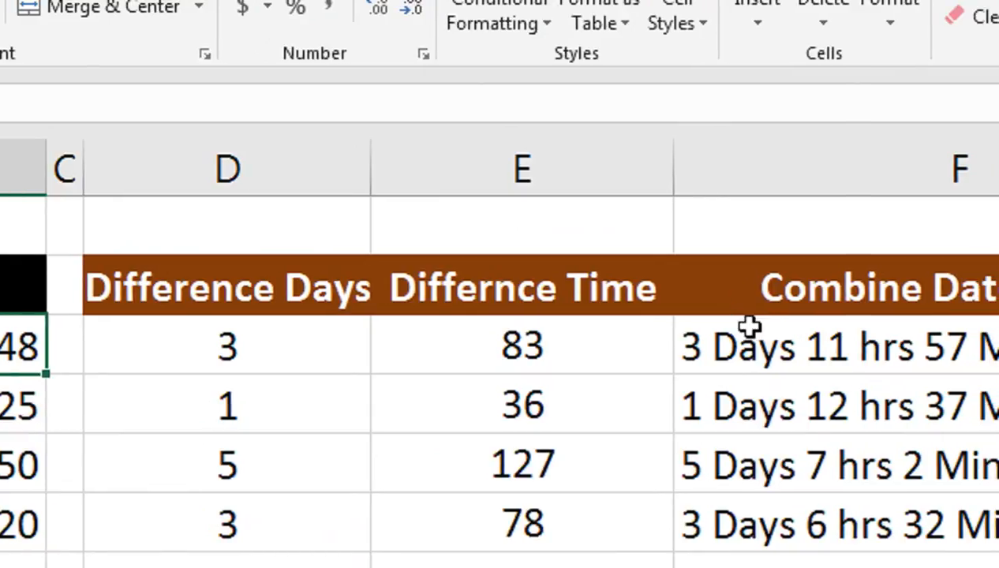
Step: Enter the formula =INT(B3-A3) in cell D3 under Difference Days to count whole days between the start and end dates
click(223, 290)
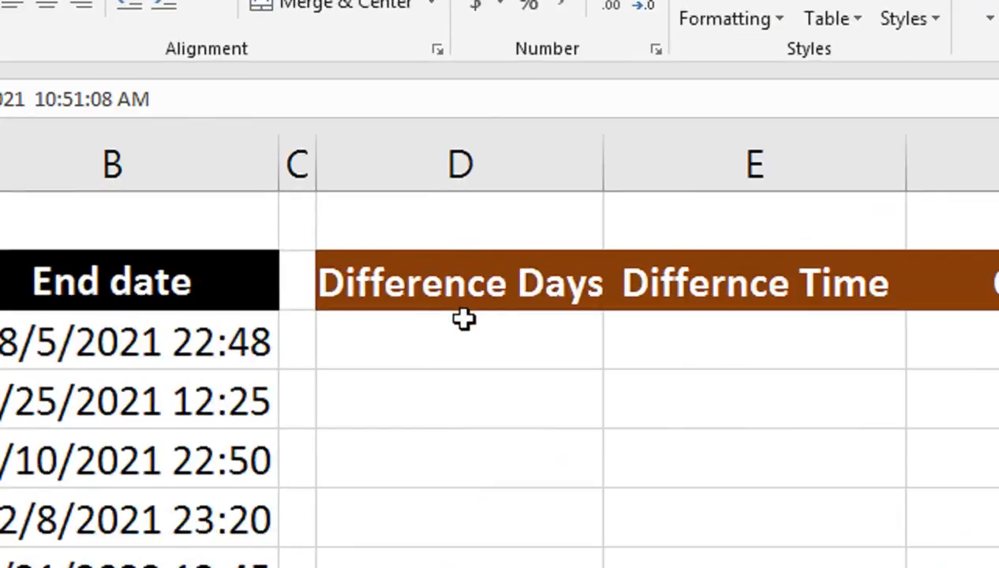
click(466, 340)
text(=int)
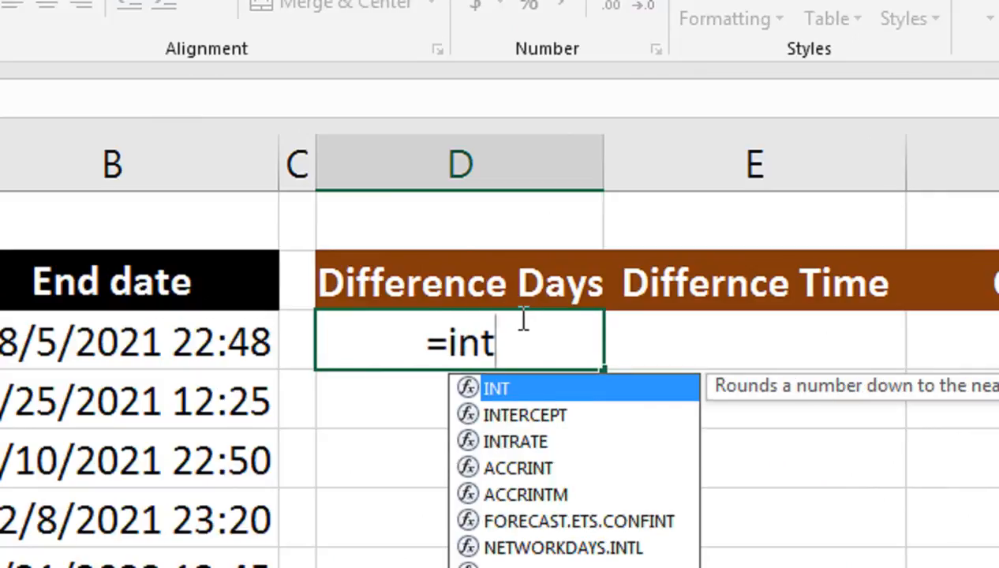
key(Tab)
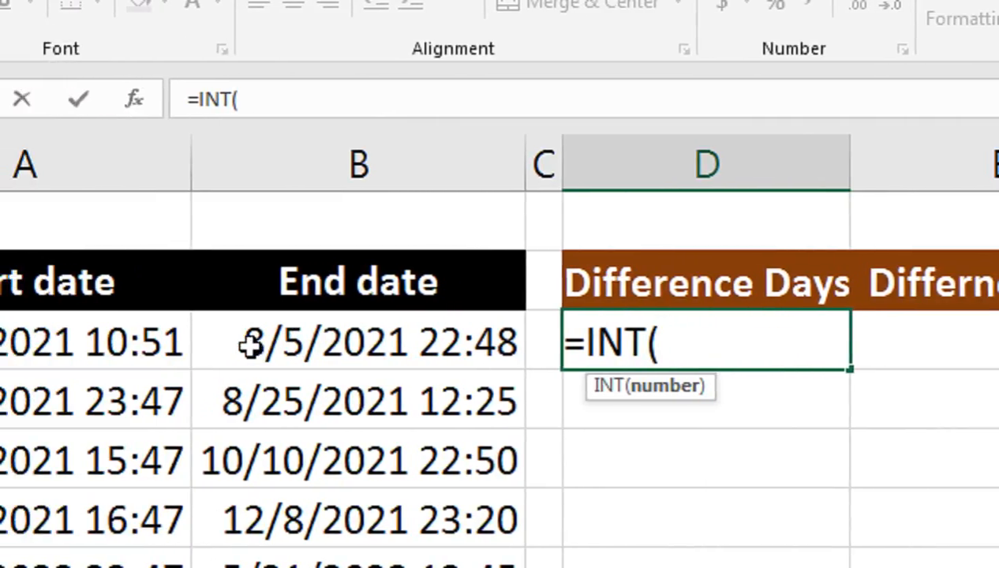
click(245, 344)
text(-)
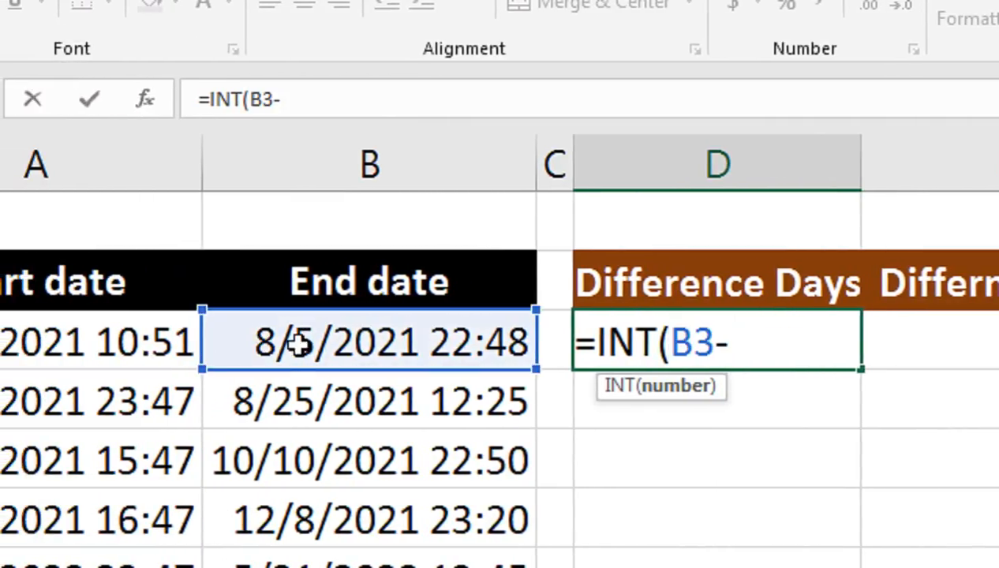
click(152, 351)
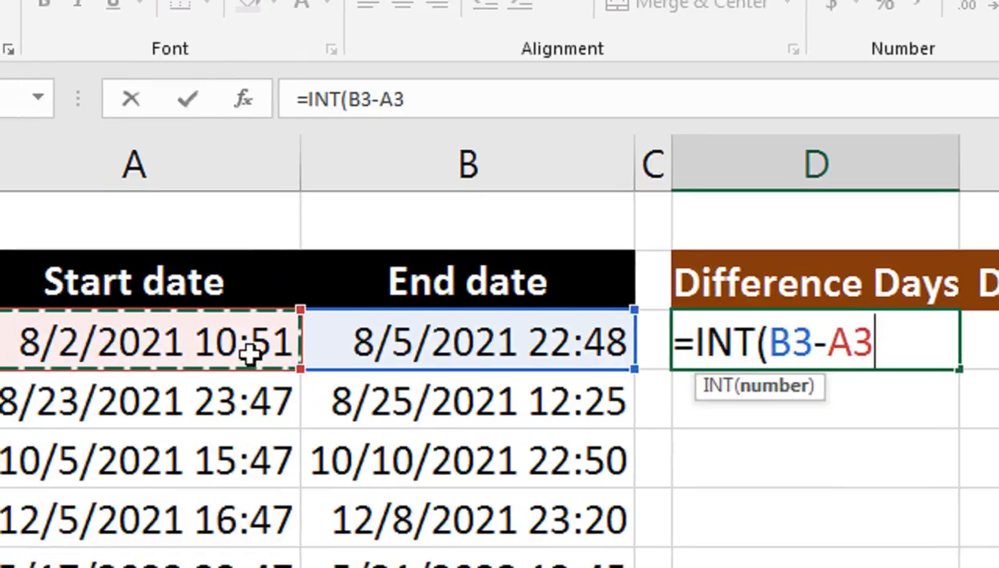
text())
key(Return)
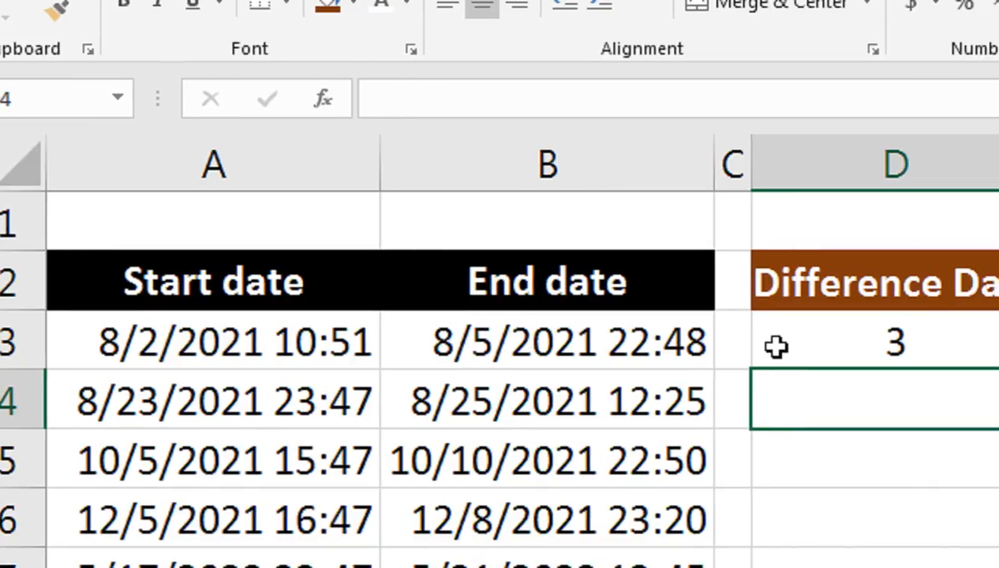
Step: Fill the Difference Days formula from D3 down through D8
click(750, 346)
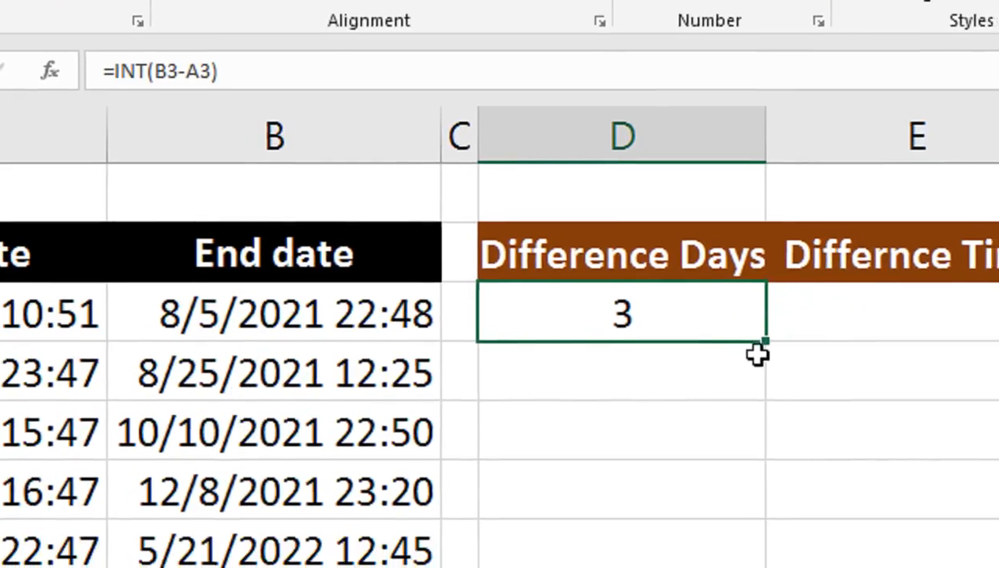
click(781, 377)
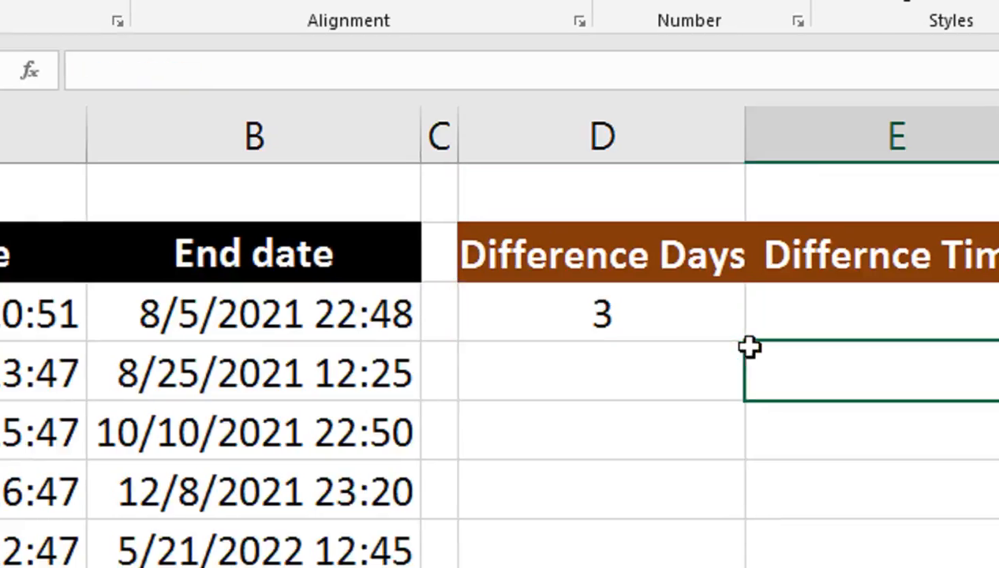
click(751, 344)
drag(745, 343, 732, 567)
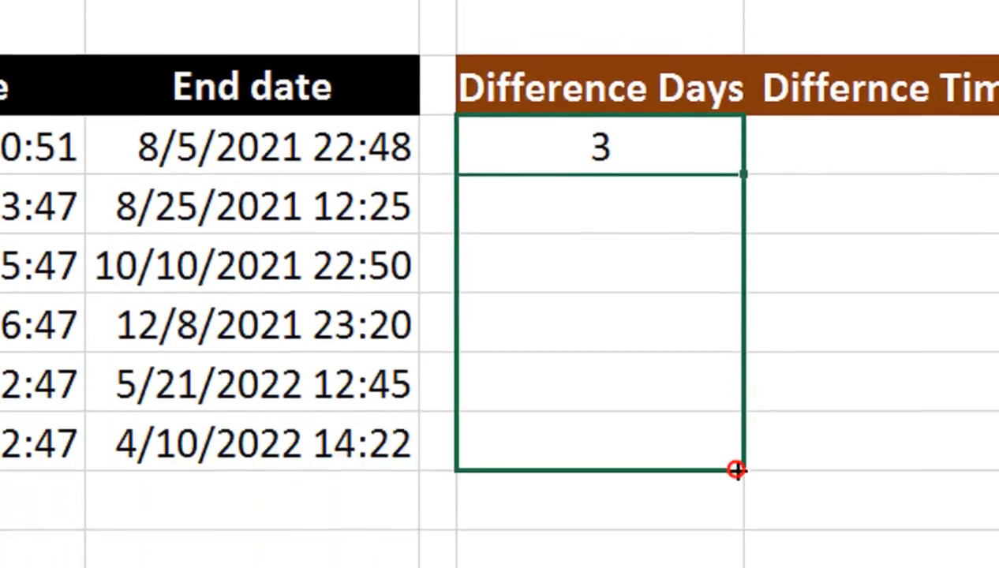
drag(732, 426, 733, 426)
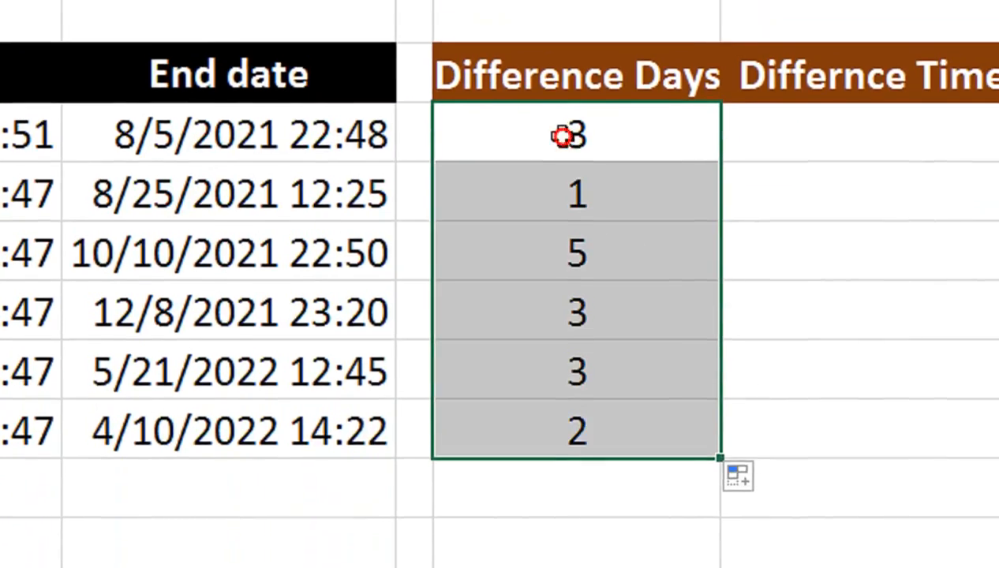
Step: Change the year of the first End date in B3 to 2022 to test the day count
click(543, 108)
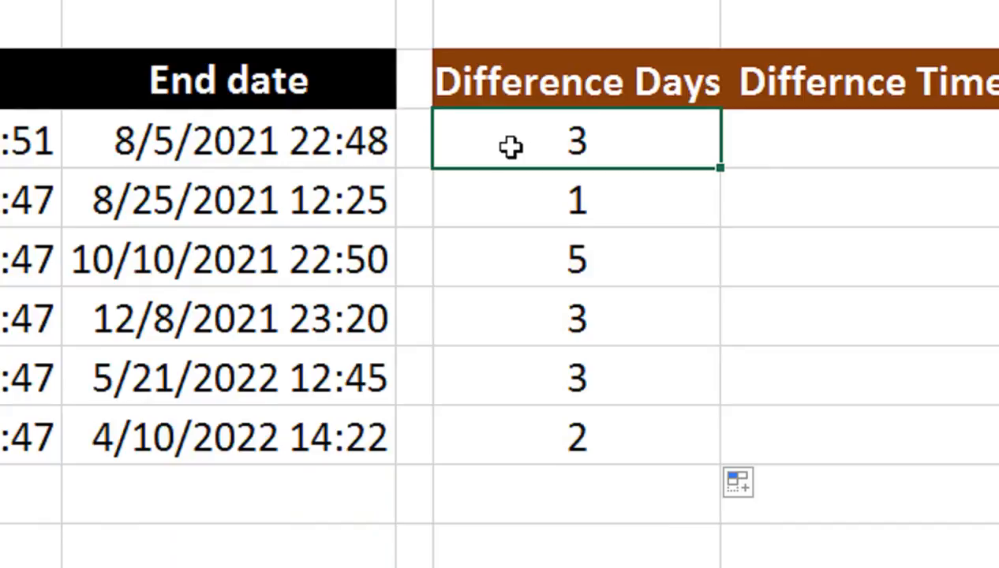
key(Left)
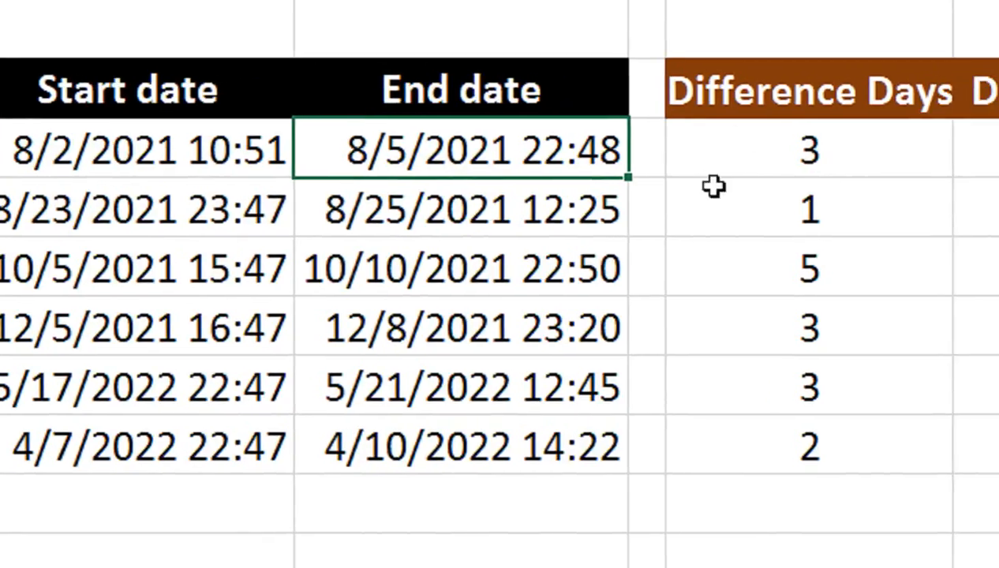
double_click(371, 150)
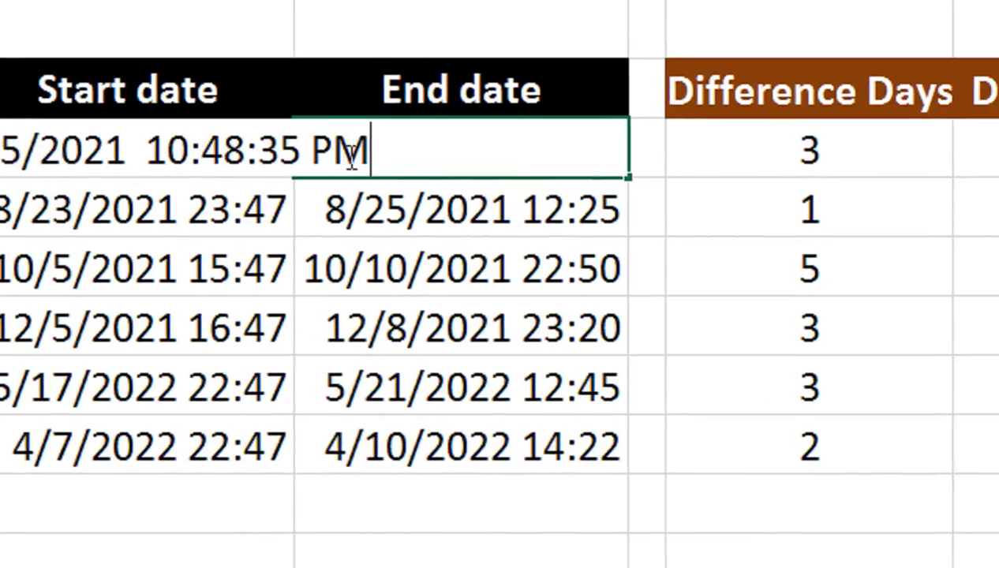
drag(141, 153, 114, 156)
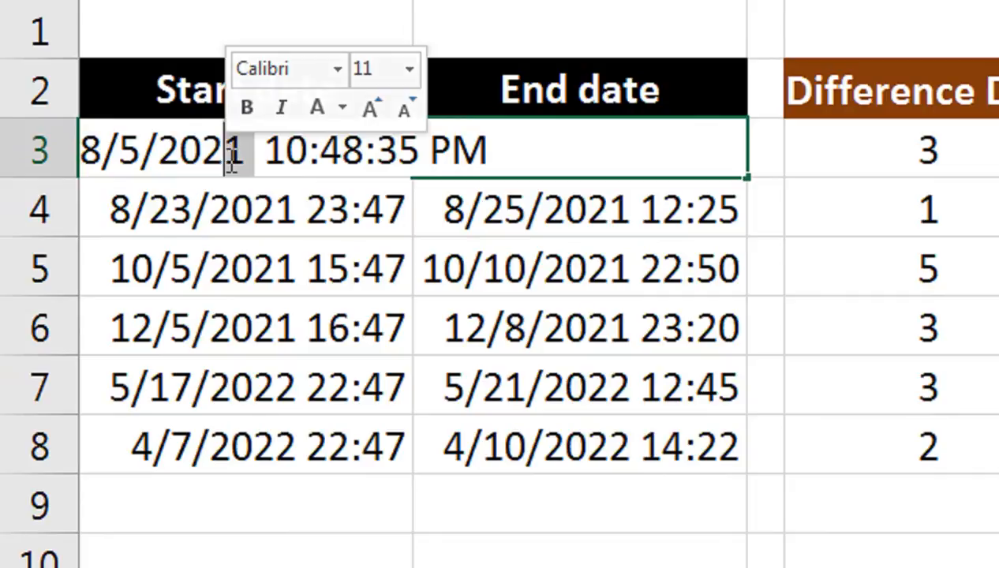
text(2)
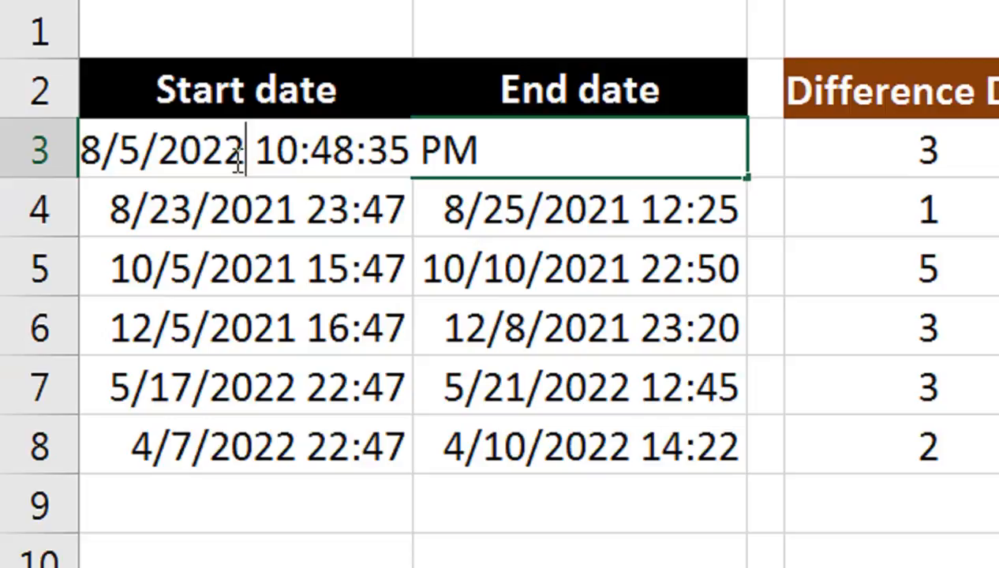
key(Return)
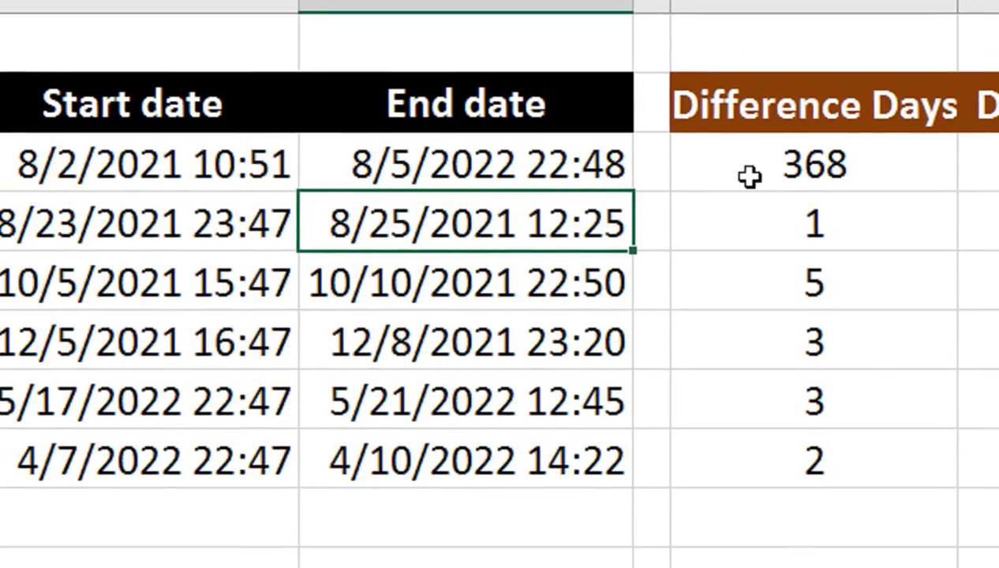
Step: Set the date in B3 to 9/5/2021 as a second test and undo both test edits of that cell
double_click(472, 166)
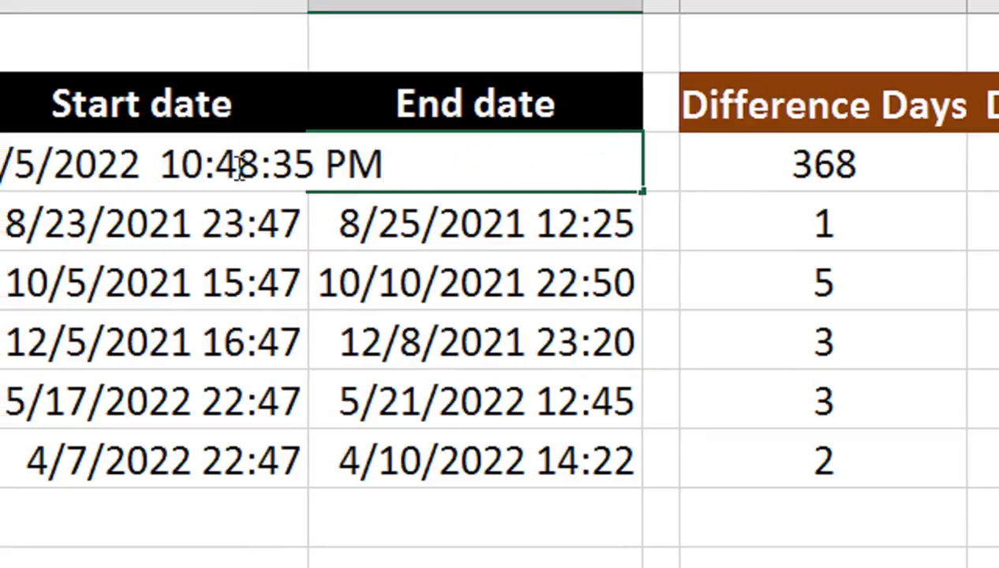
drag(246, 166, 224, 166)
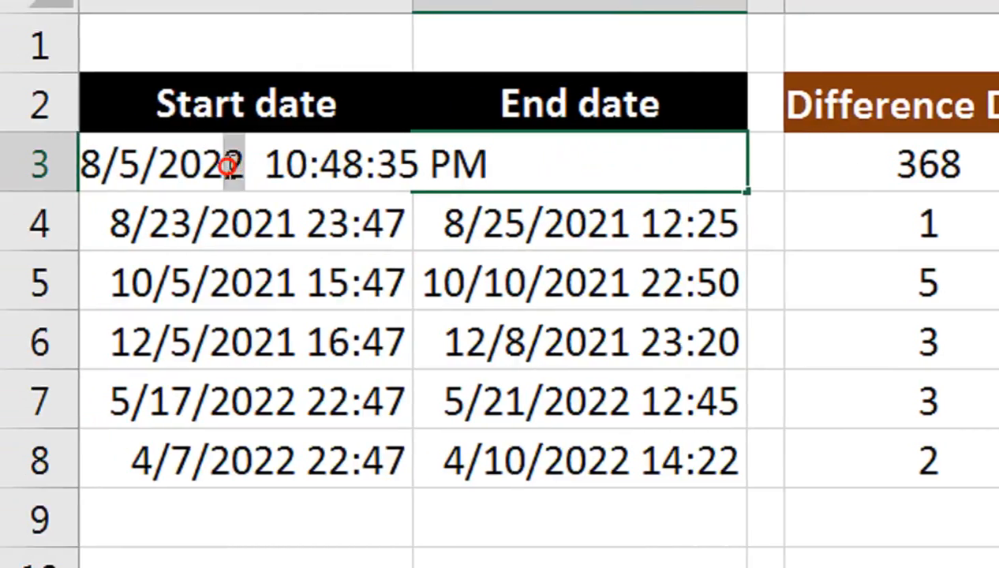
text(1)
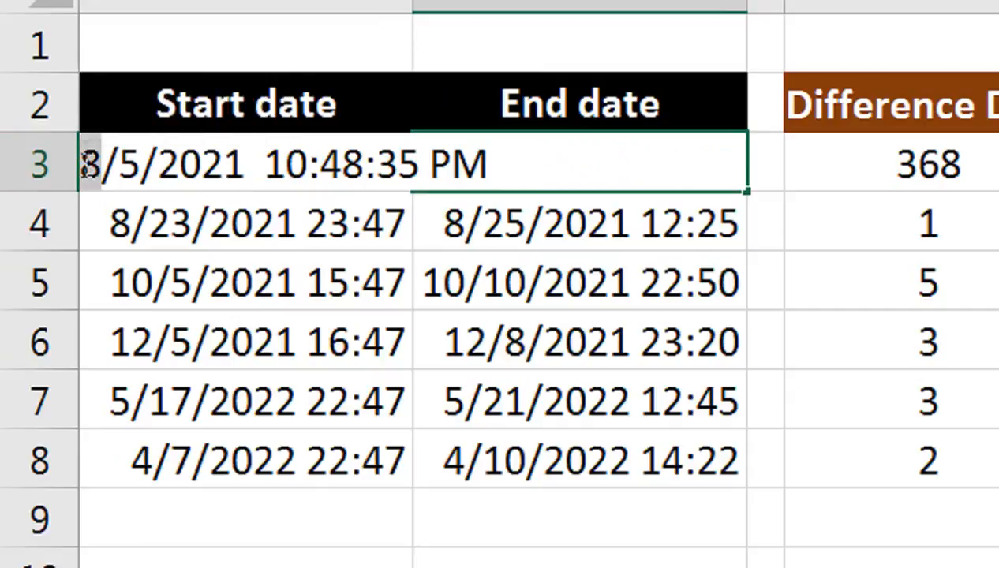
key(Return)
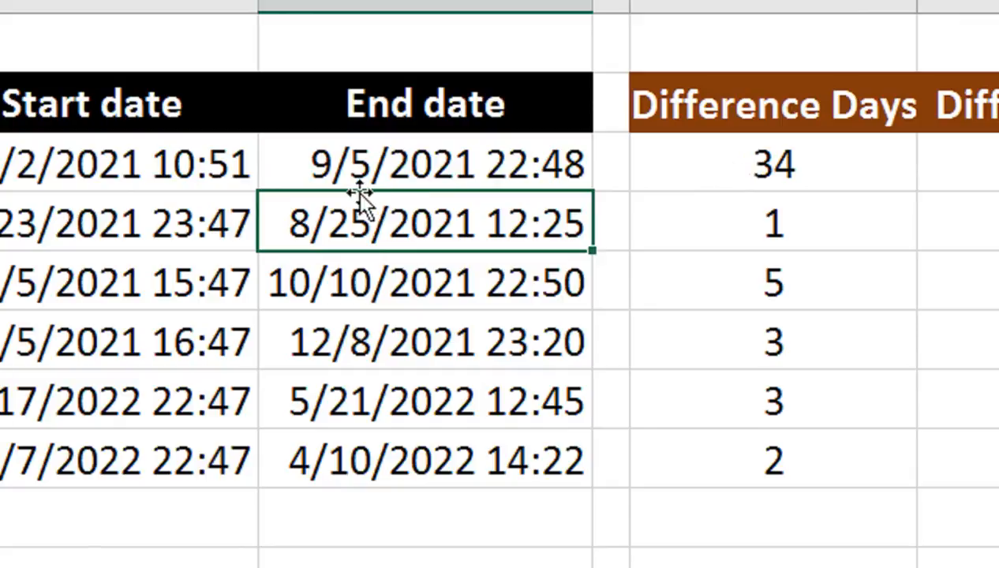
key(ctrl+z)
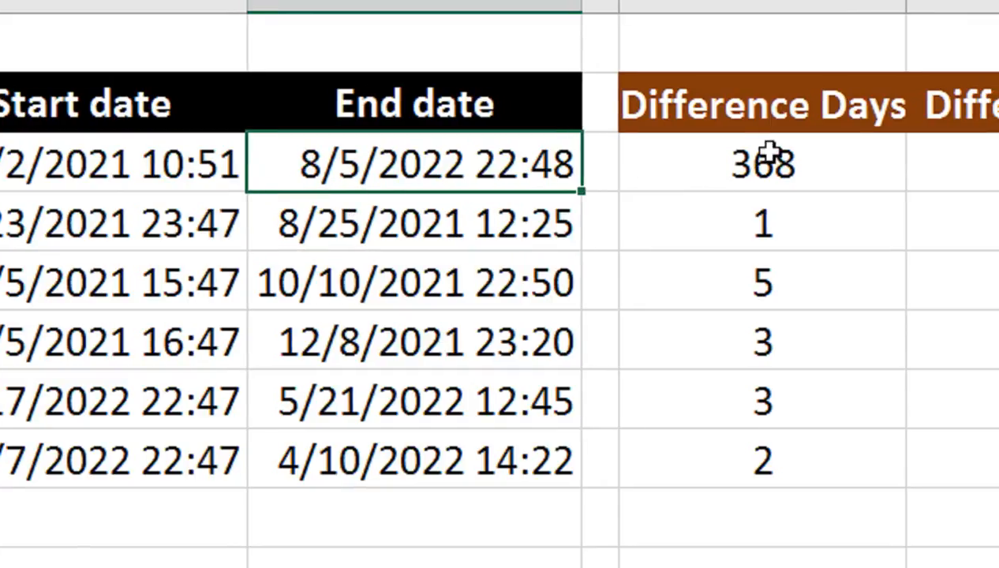
key(ctrl+z)
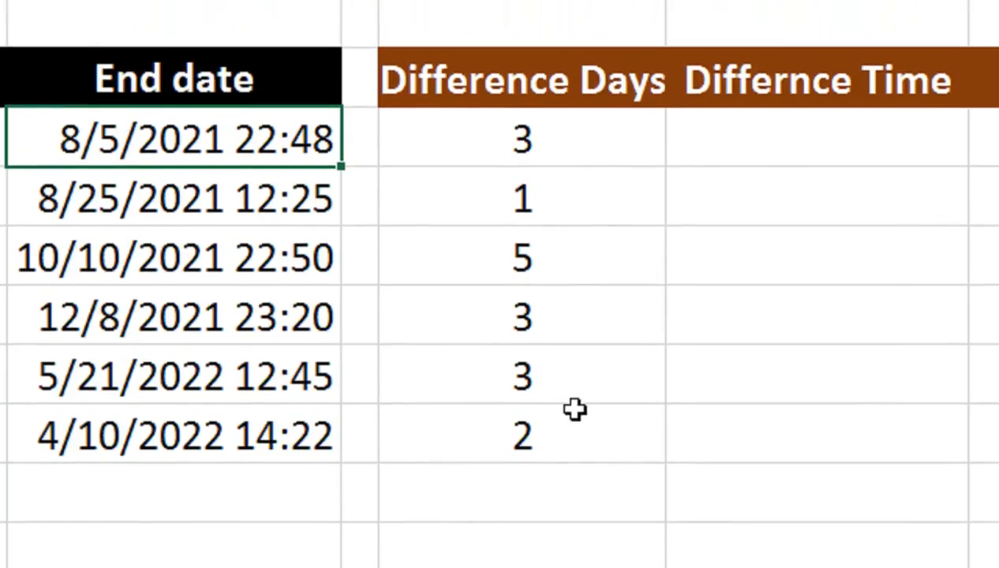
Step: Enter the formula =TEXT(B3-A3,"[H]") in cell E3 to calculate the time difference in total hours
click(750, 142)
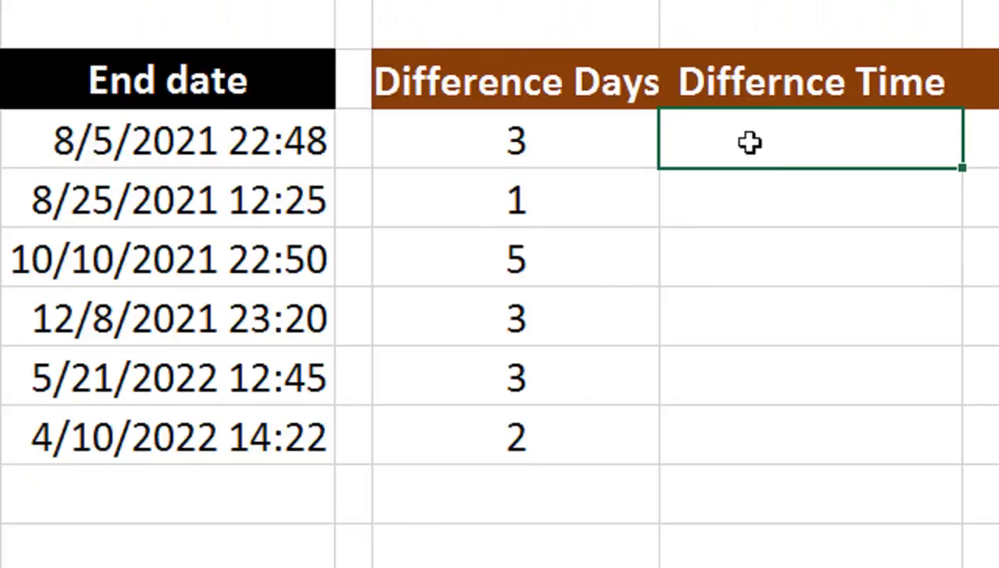
text(=text)
key(Tab)
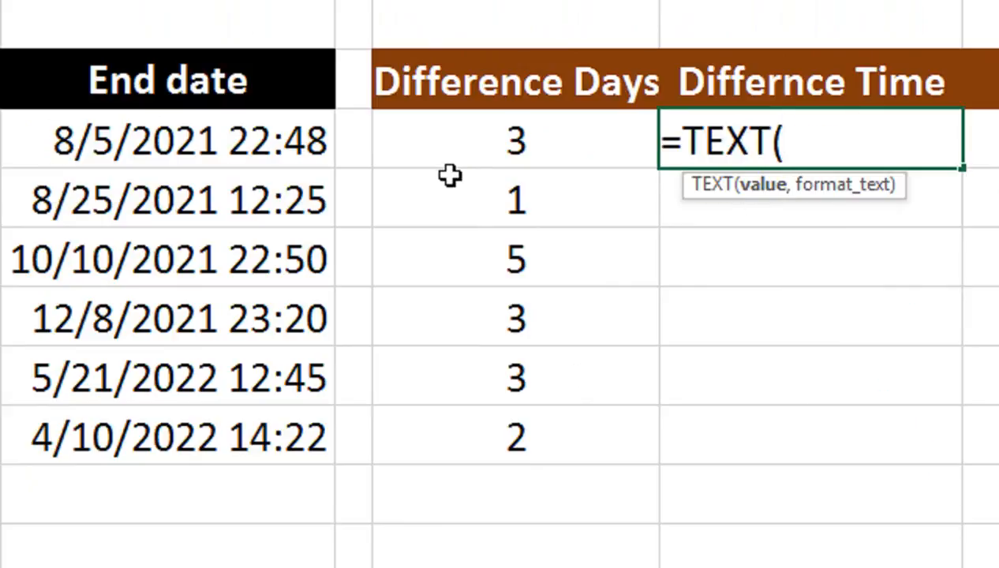
click(193, 146)
text(-)
click(146, 156)
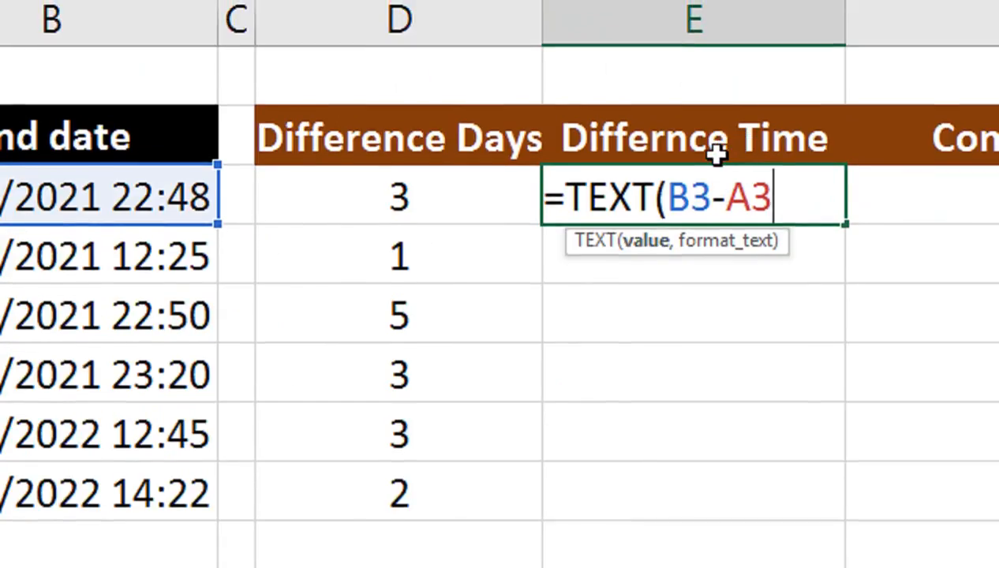
text(,)
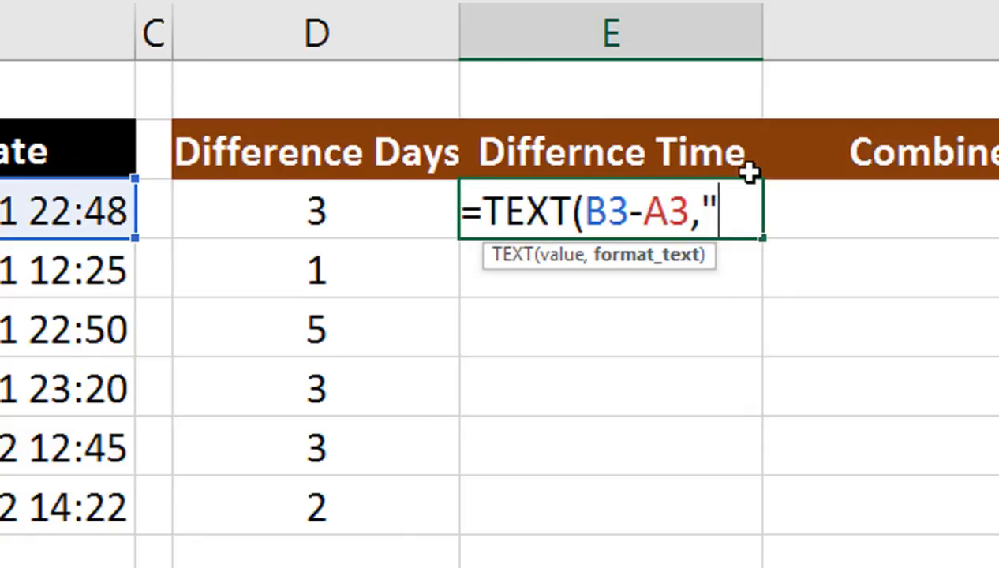
text([)
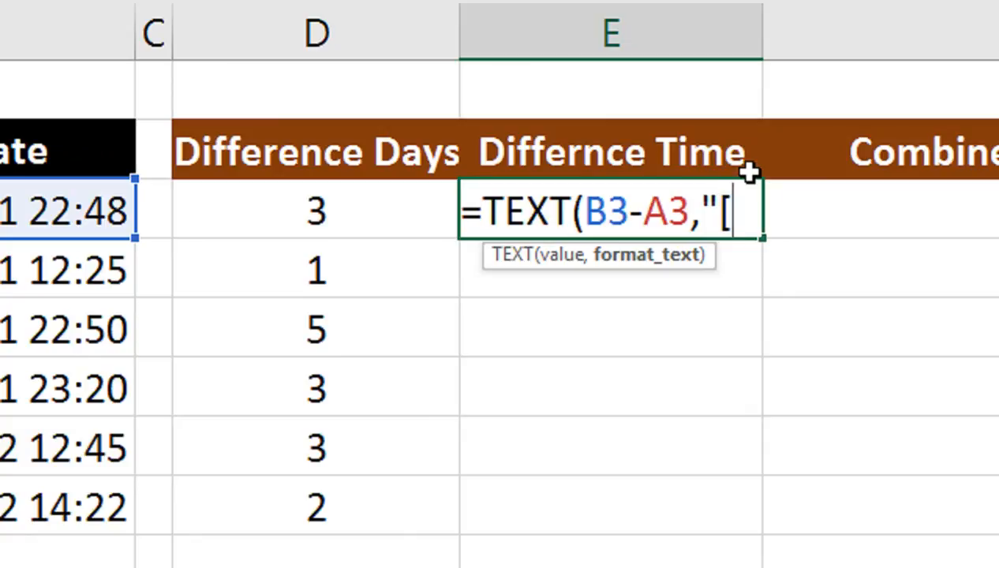
text(h)
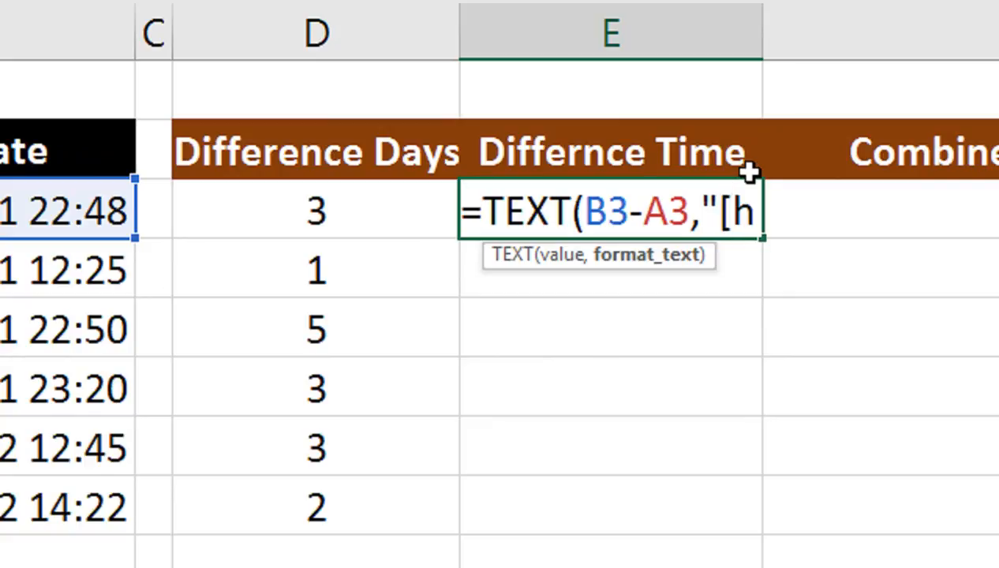
key(BackSpace)
text(H)
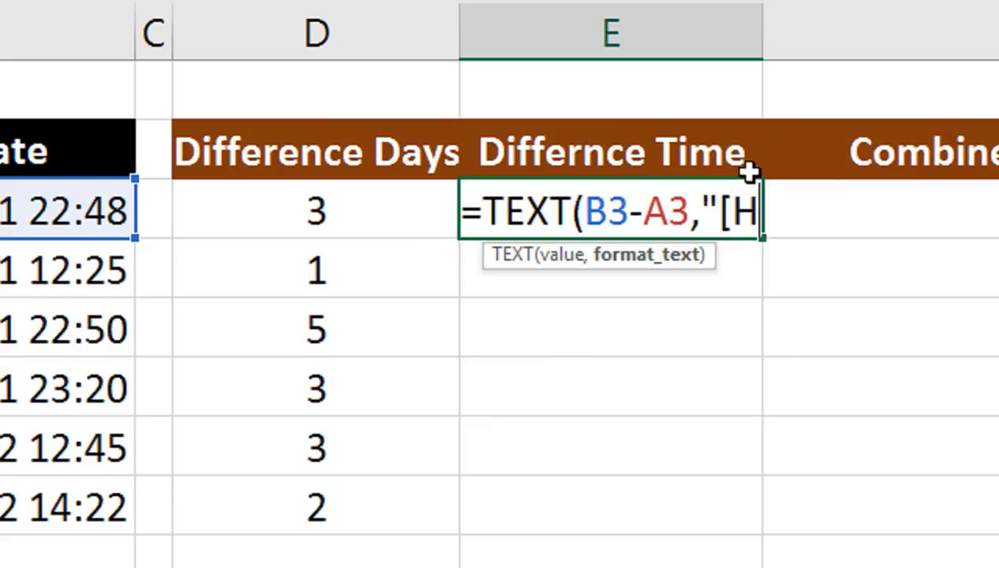
text(])
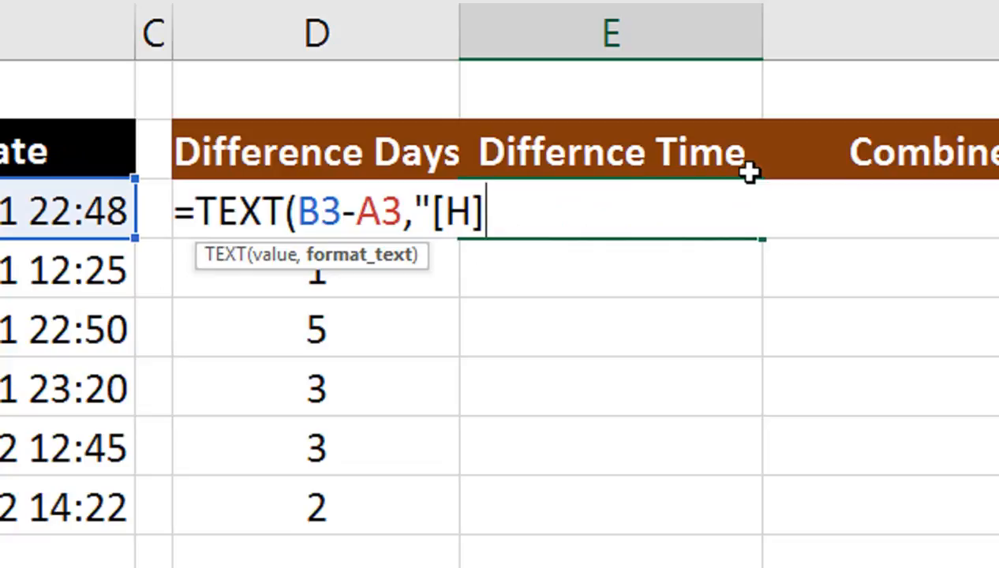
text(")
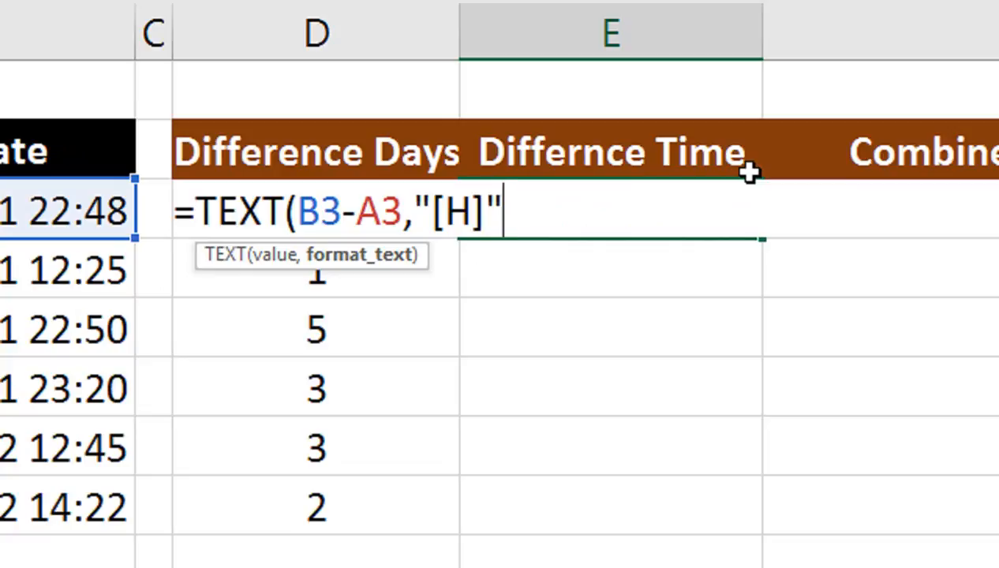
text())
key(Return)
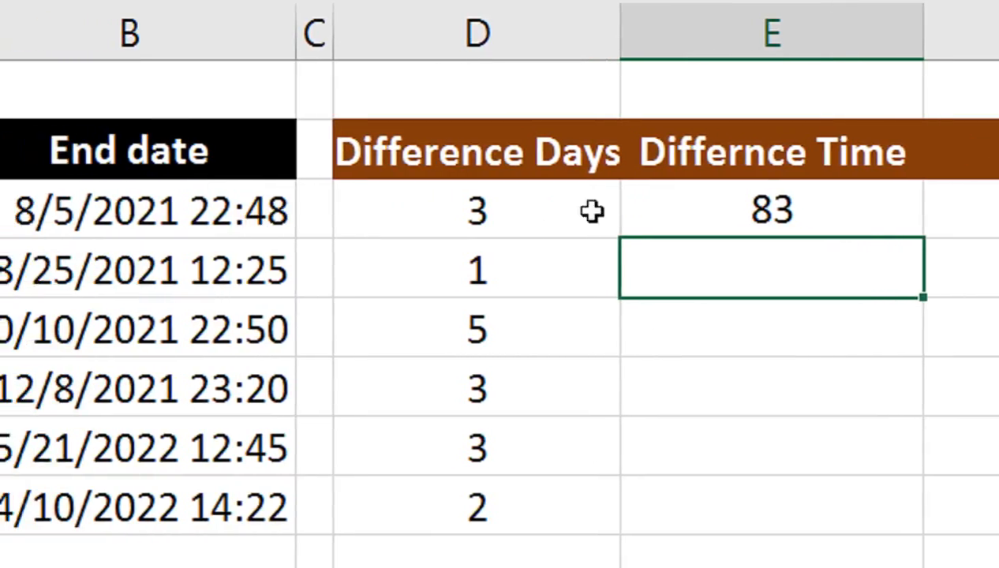
Step: Fill the hours formula from E3 down through the last data row, E8
click(732, 218)
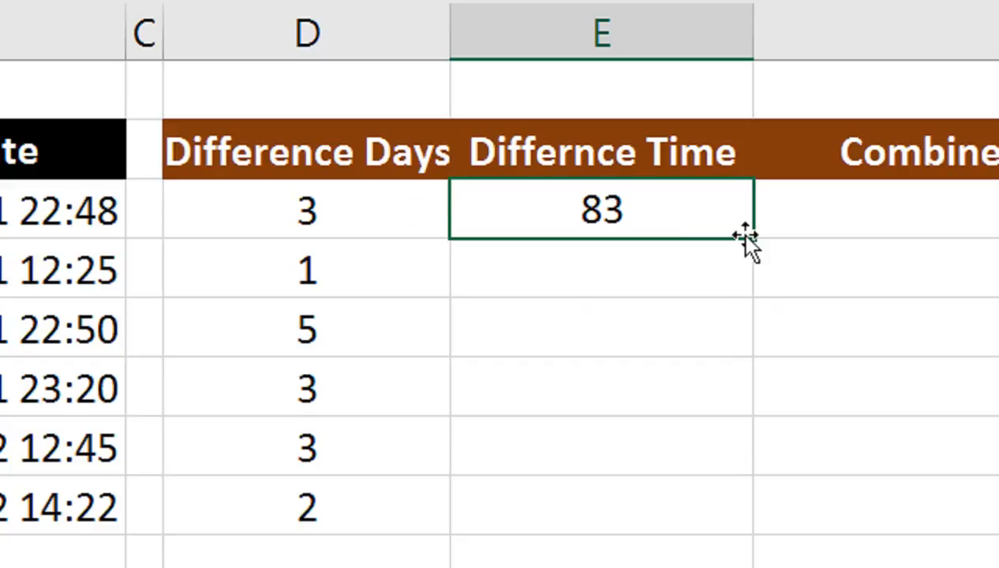
drag(754, 238, 768, 519)
drag(751, 447, 751, 450)
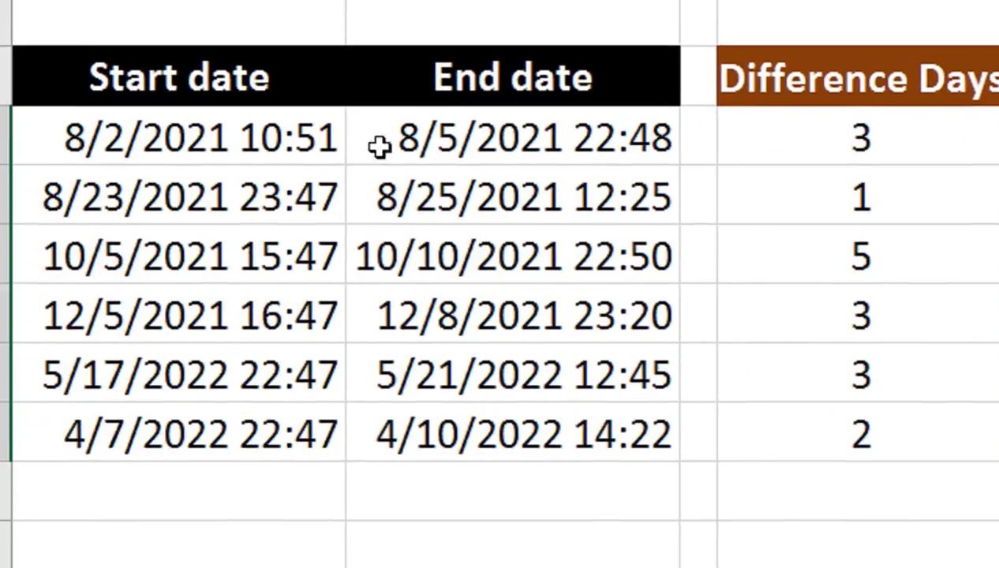
Step: Set the date in B3 to 8/2/2021 to test a same-day difference, and undo the edit
double_click(456, 149)
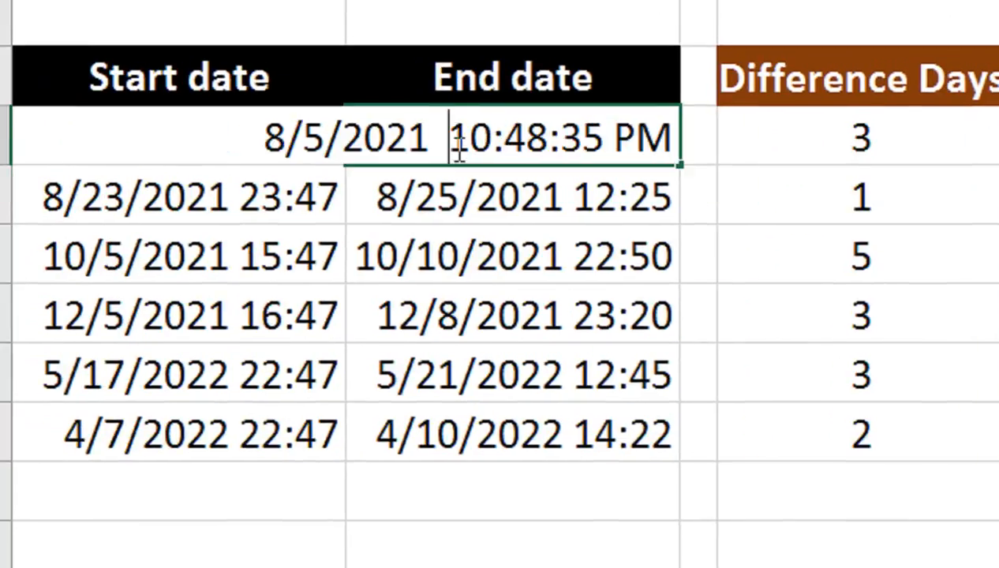
drag(293, 138, 311, 139)
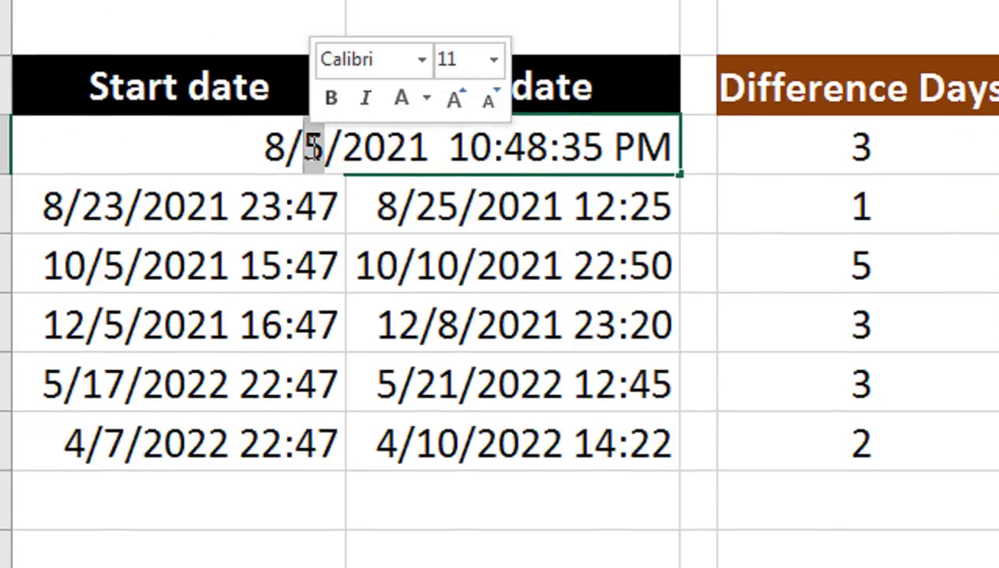
text(2)
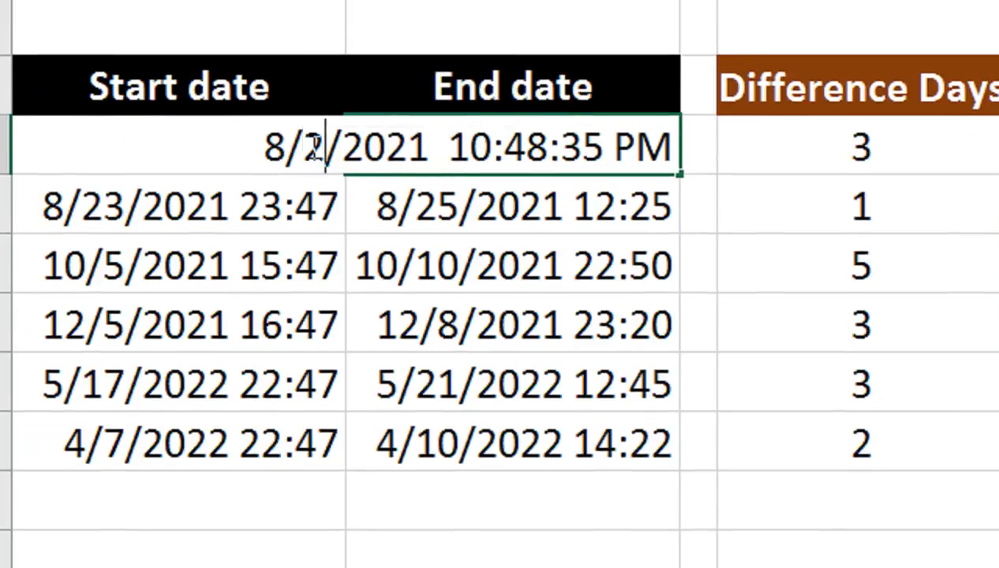
key(Return)
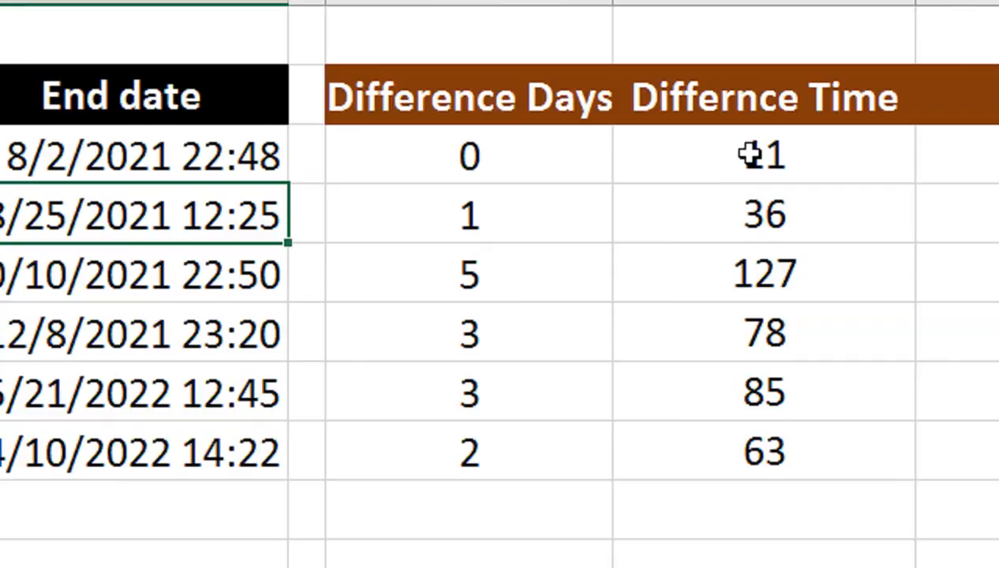
key(ctrl+z)
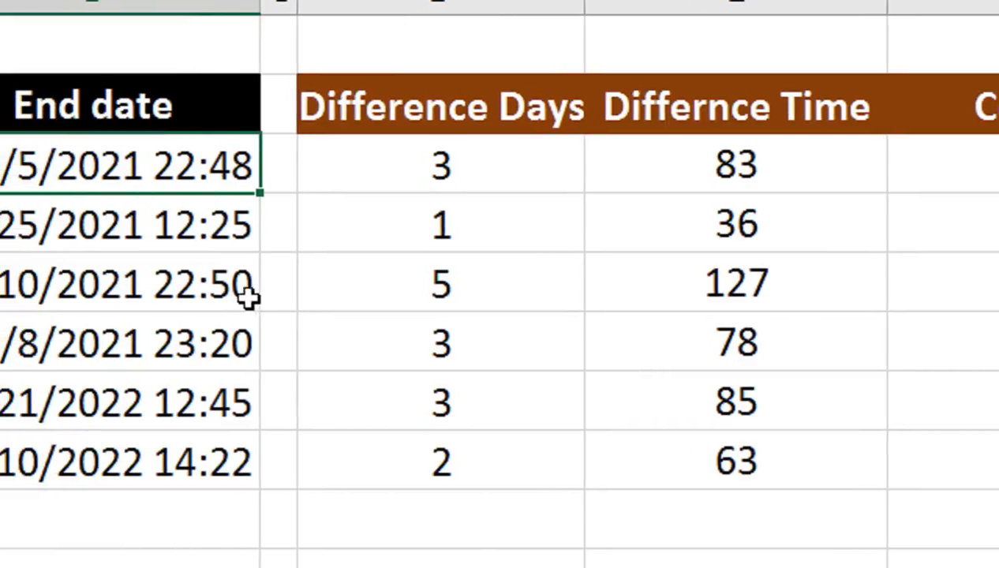
key(Down)
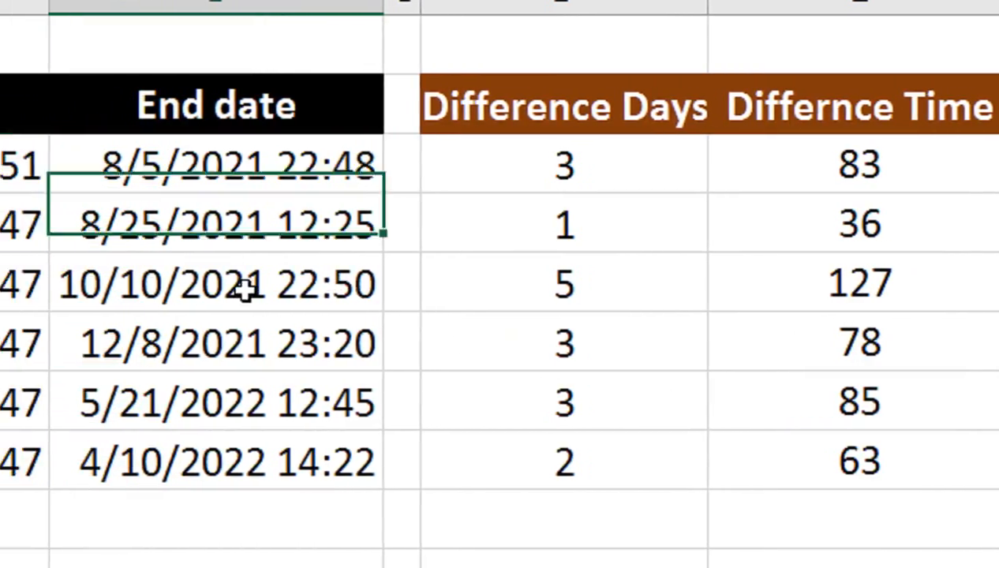
double_click(246, 289)
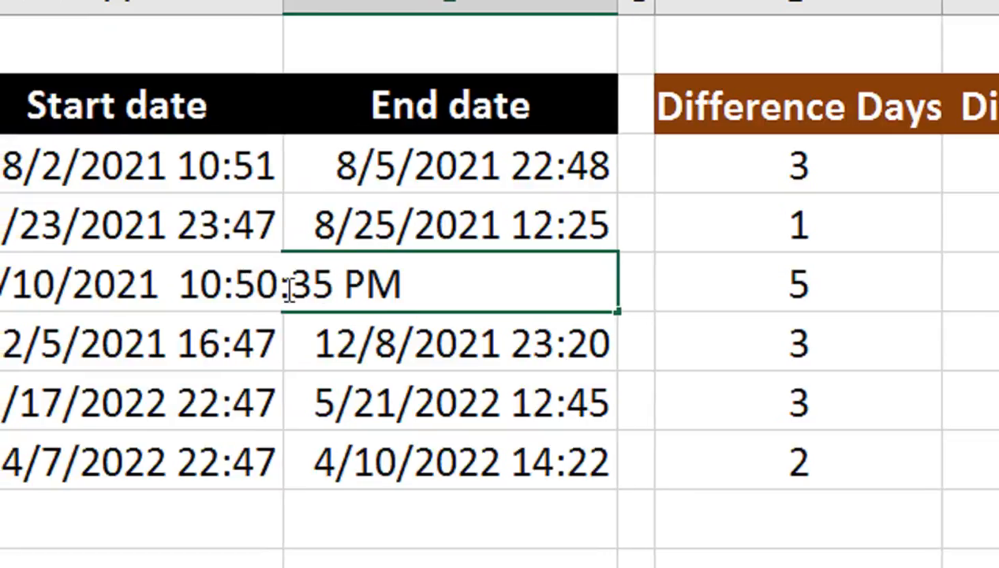
click(749, 281)
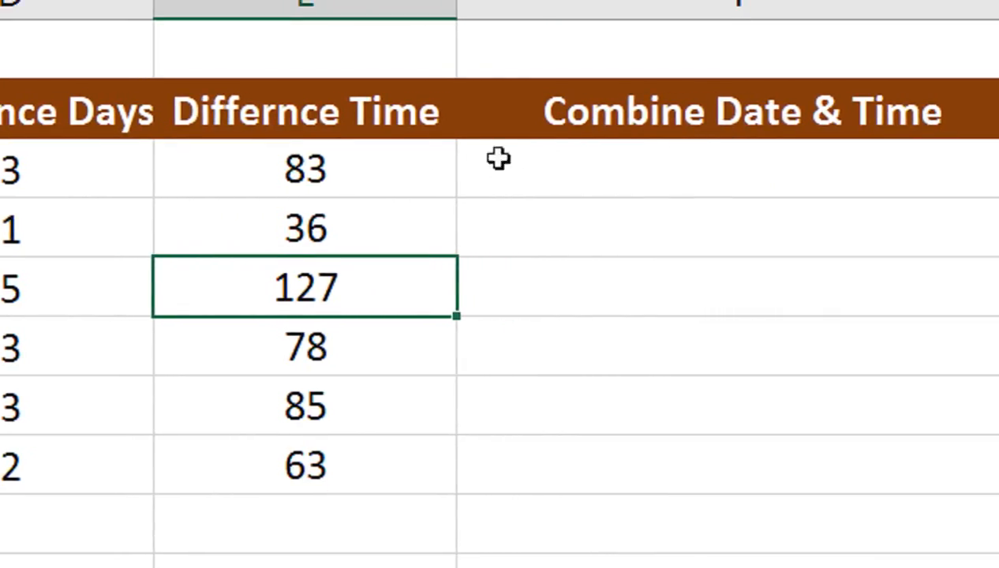
Step: Change the formula in E3 to =TEXT(B3-A3,"H:M:S") to try an hours, minutes and seconds format, and undo the change
click(410, 165)
double_click(270, 168)
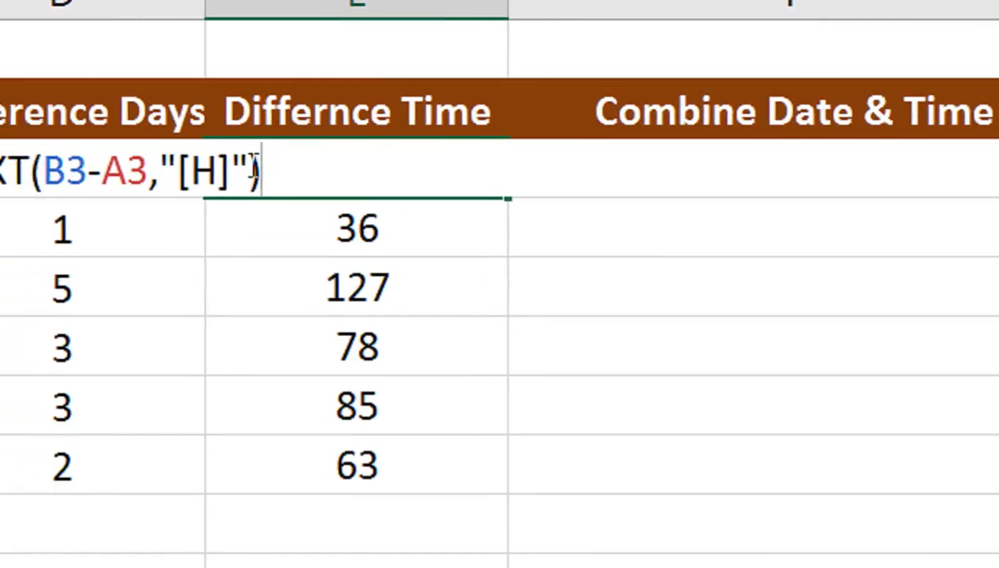
click(253, 166)
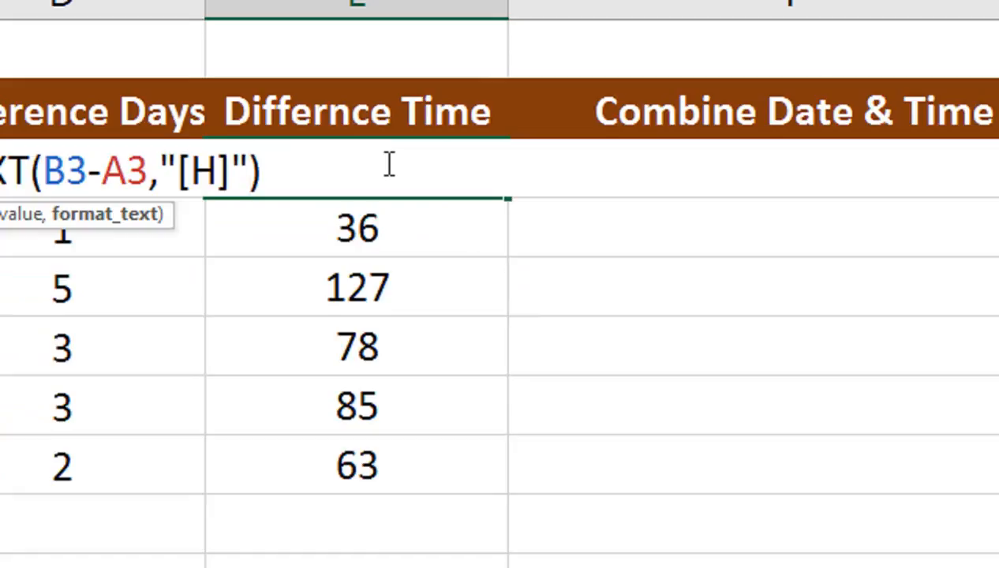
click(235, 167)
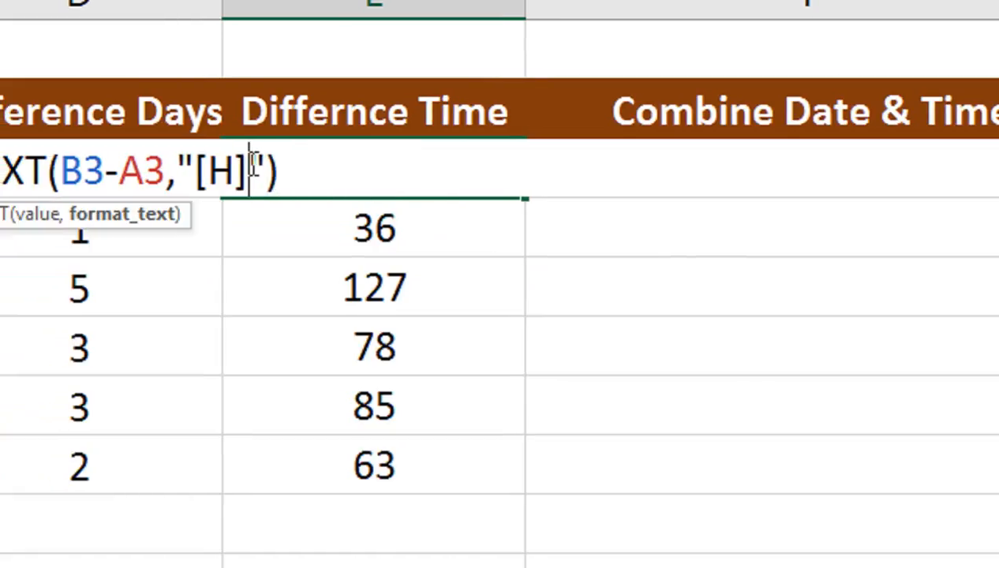
key(BackSpace)
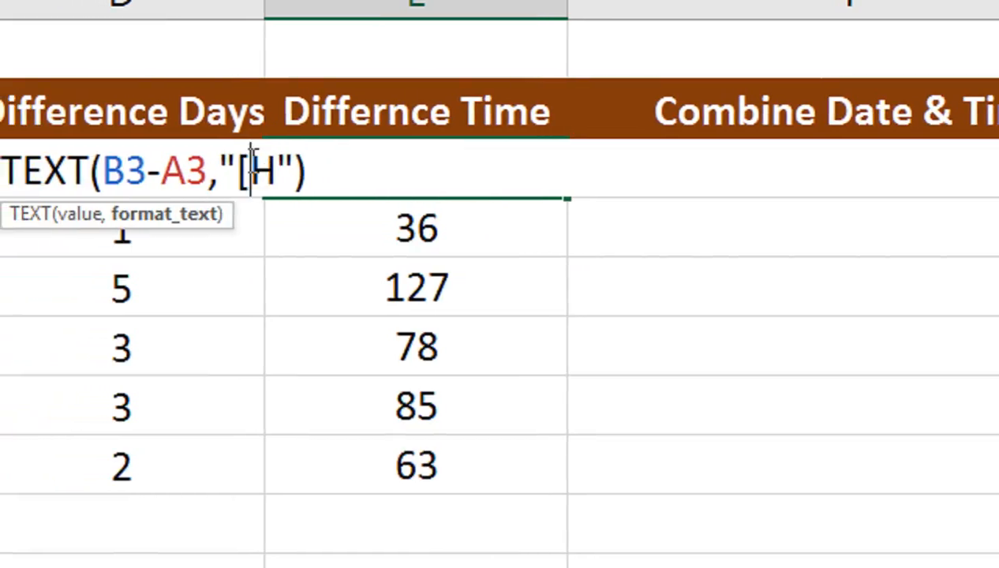
key(BackSpace)
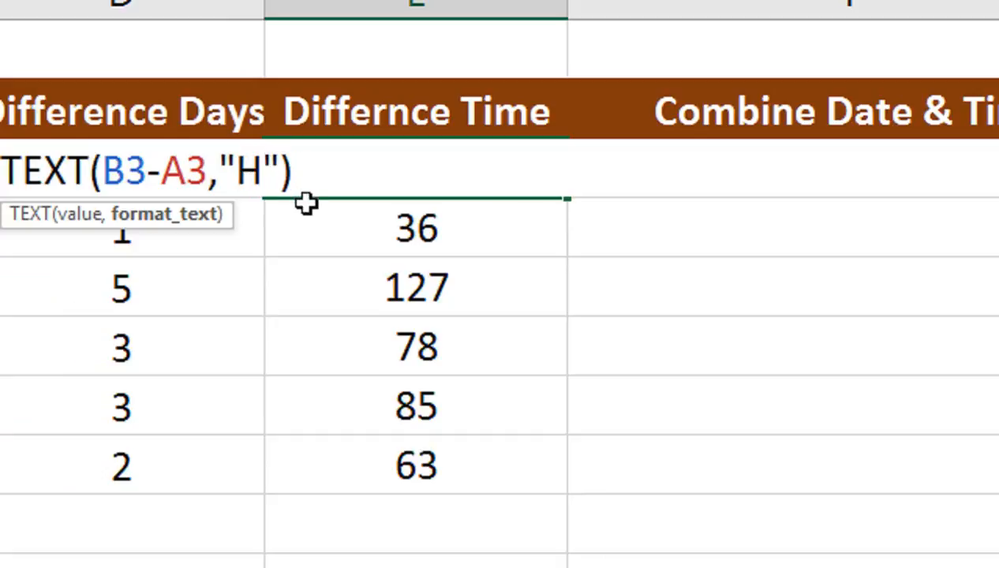
text(:)
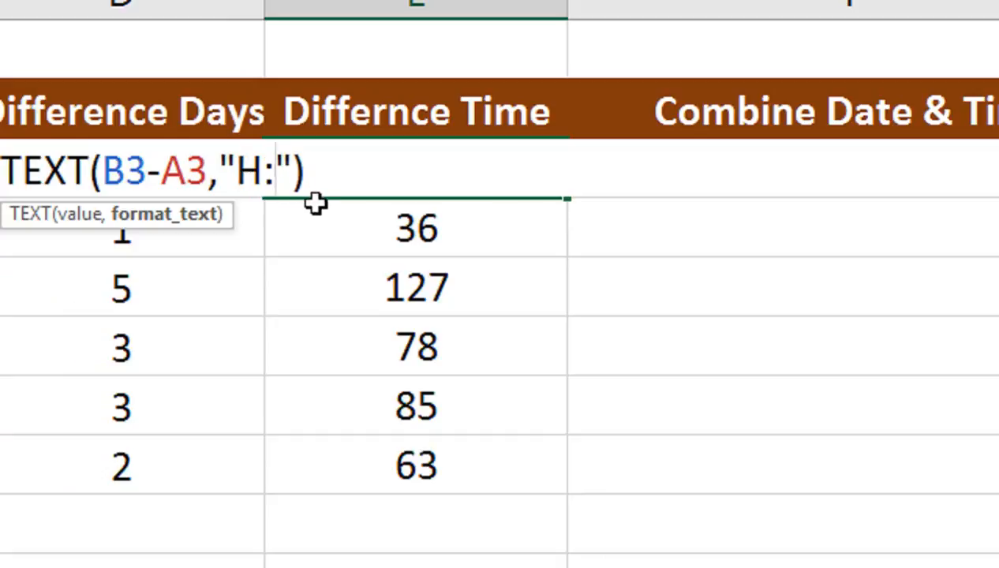
text(M:)
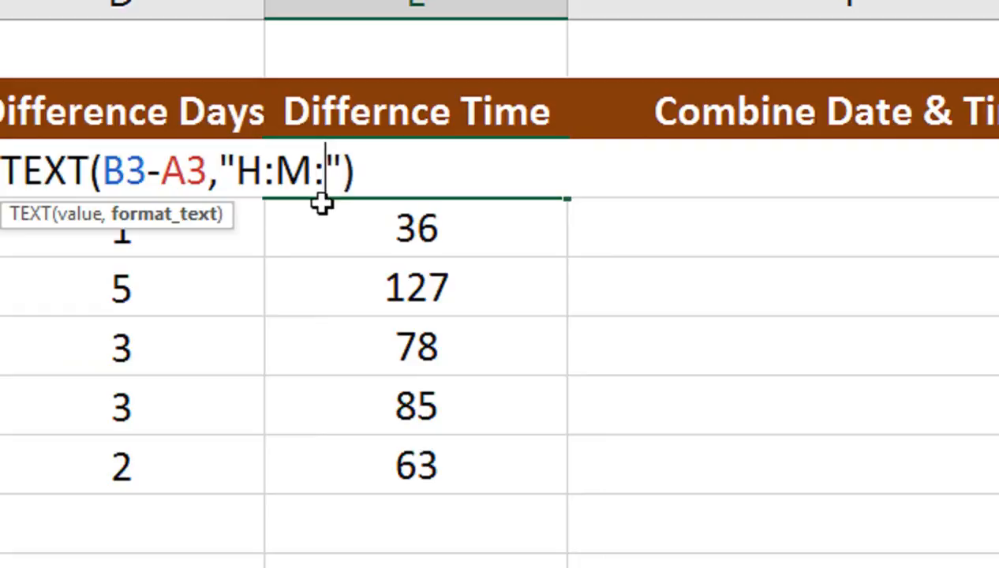
text(S)
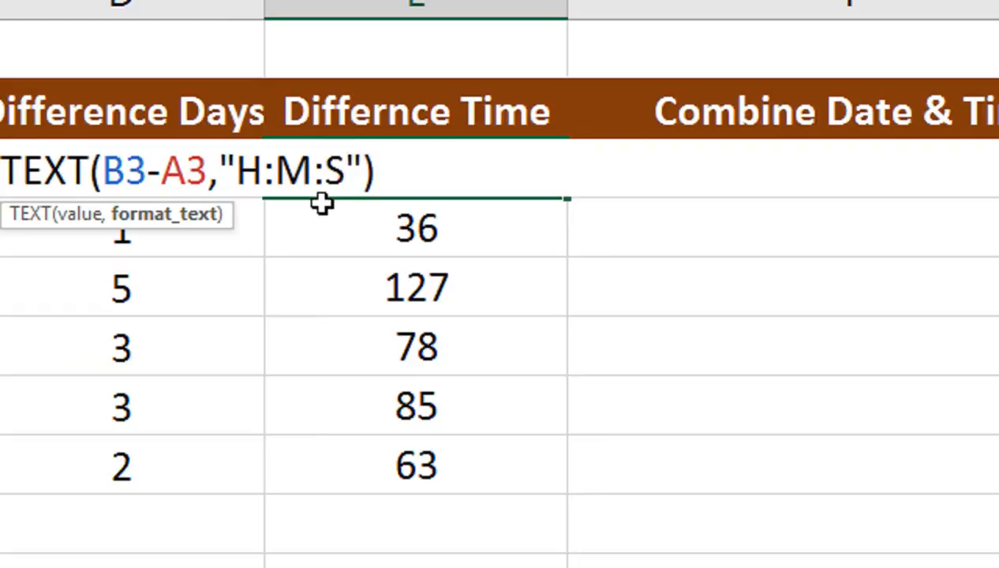
key(Return)
key(Up)
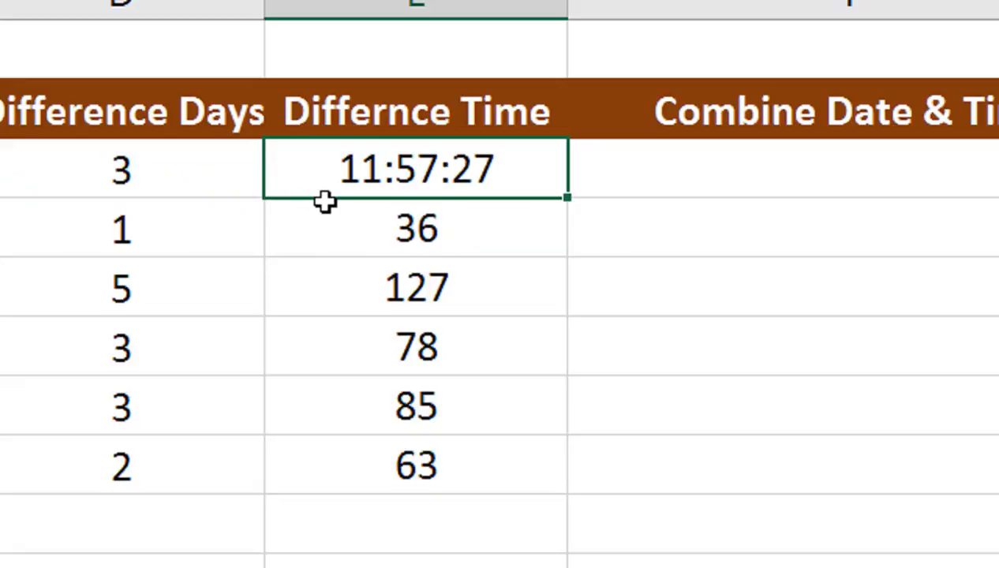
key(ctrl+z)
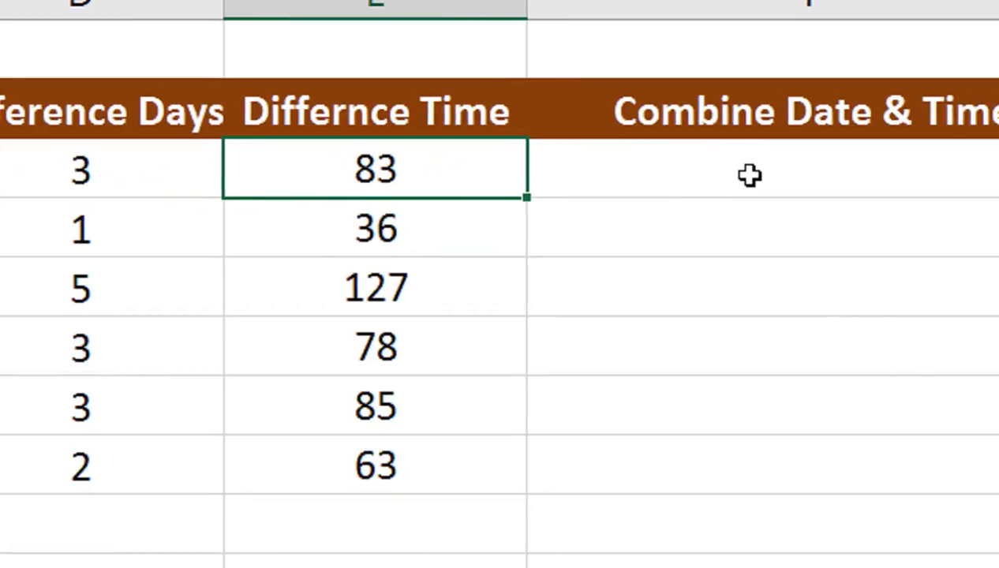
Step: Start the combined formula in F3 with =INT(B3-A3) for the whole days between the two dates
click(794, 162)
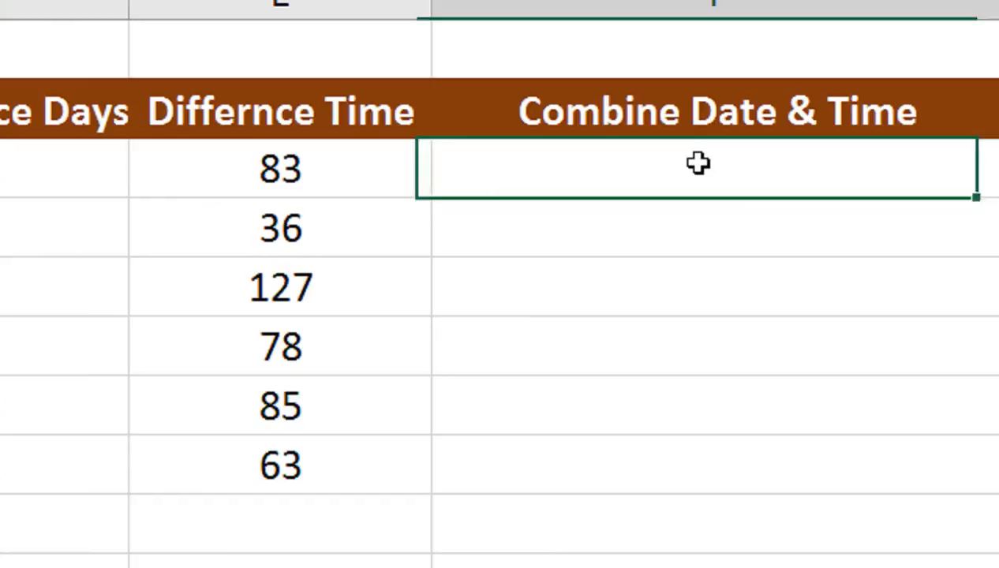
double_click(696, 161)
text(=INT()
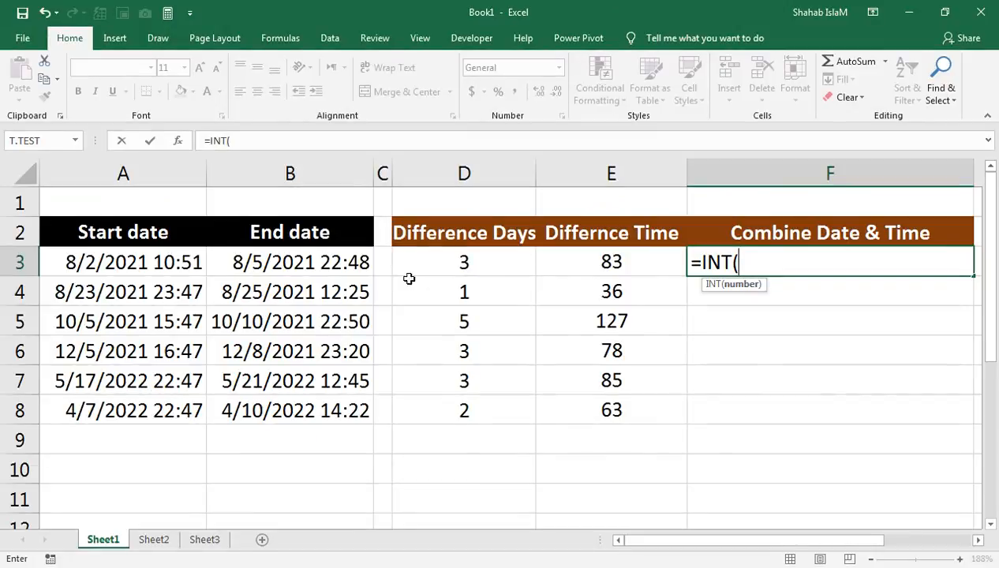
click(300, 250)
text(-)
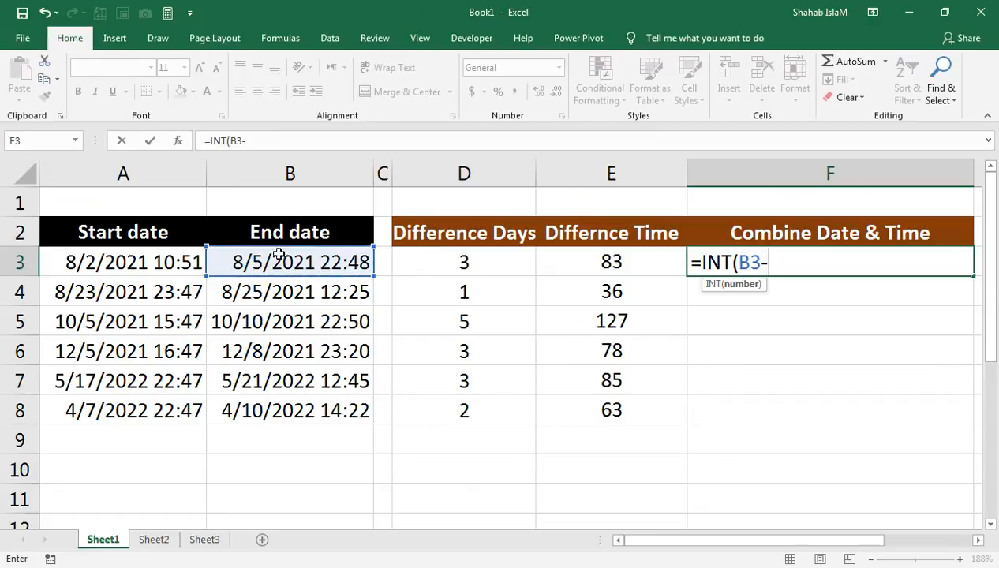
click(134, 254)
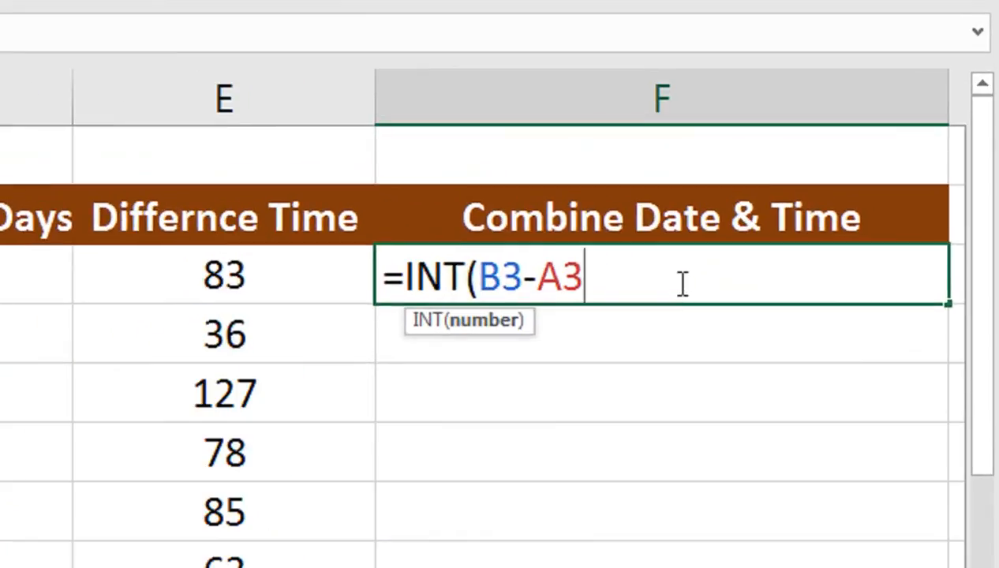
text())
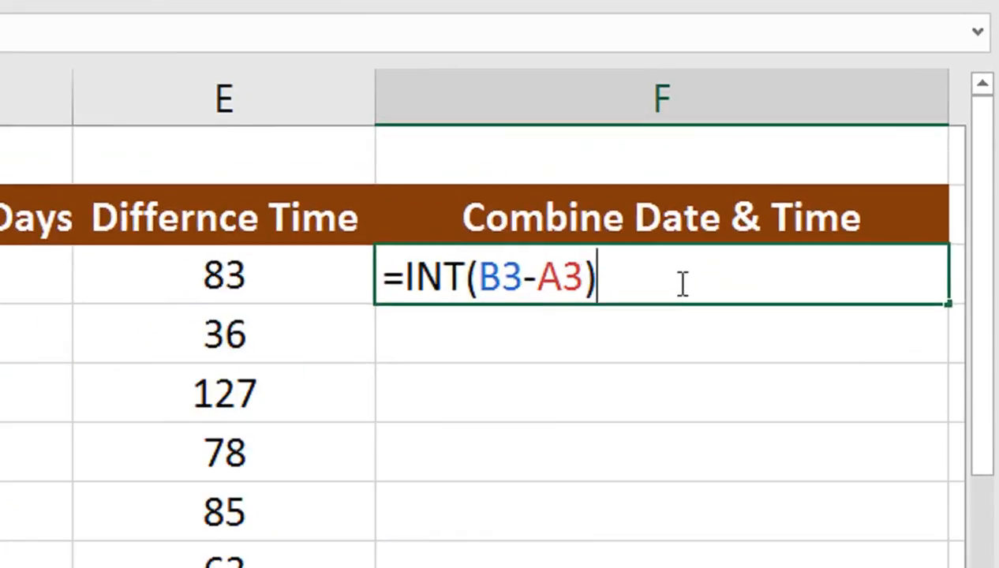
Step: Append the days label "& DAYS& " after INT(B3-A3) in the F3 formula
text(")
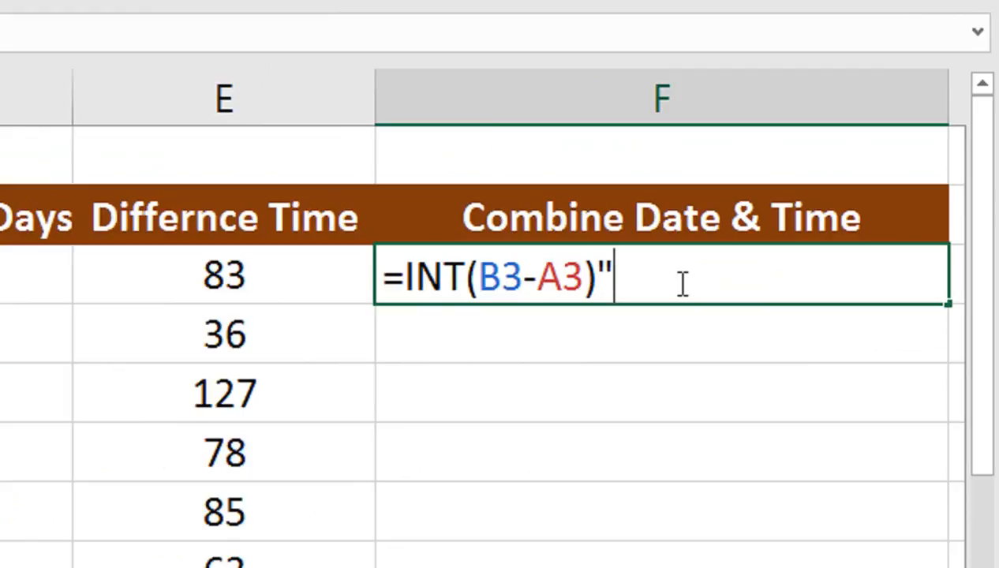
text(&)
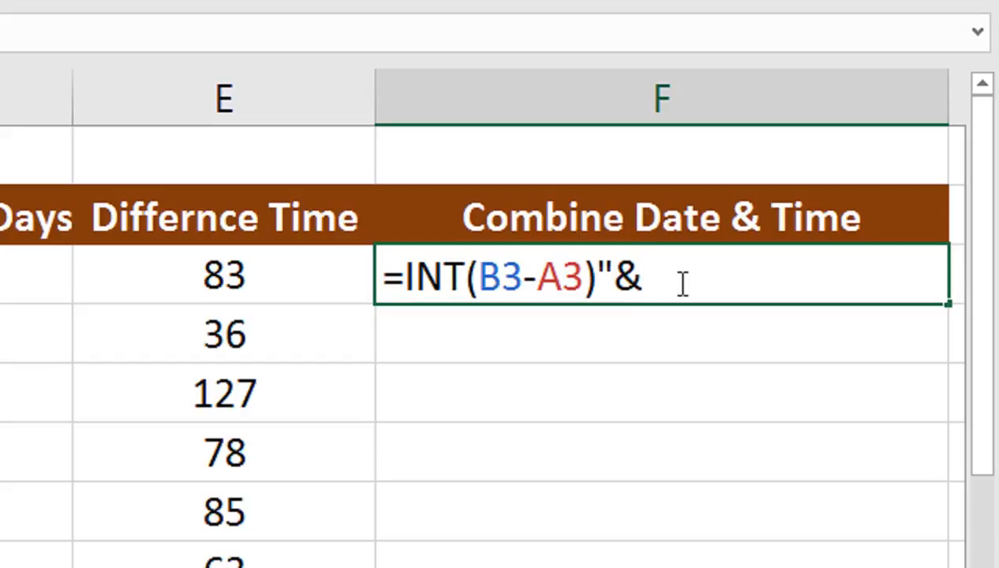
text(DAYS)
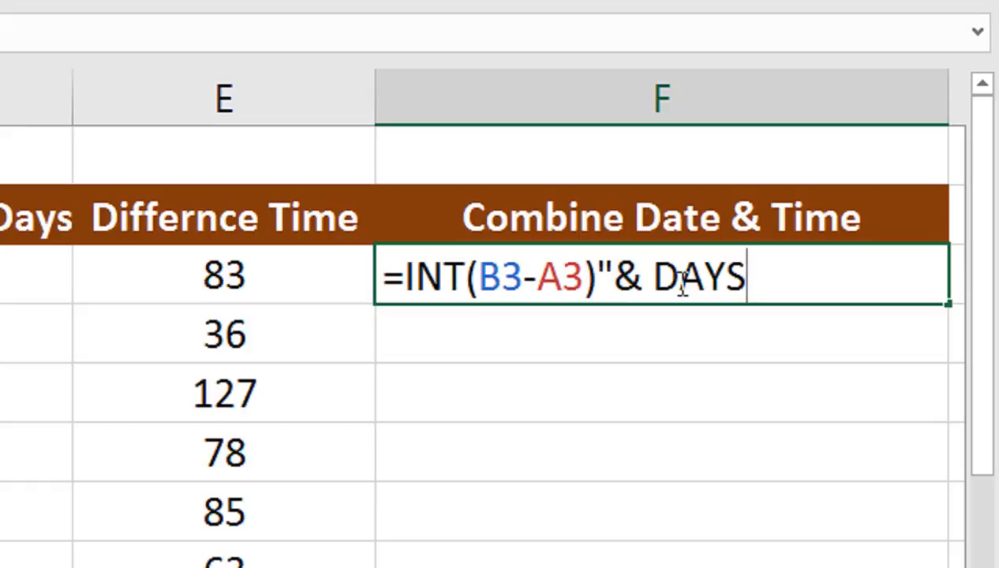
text(")
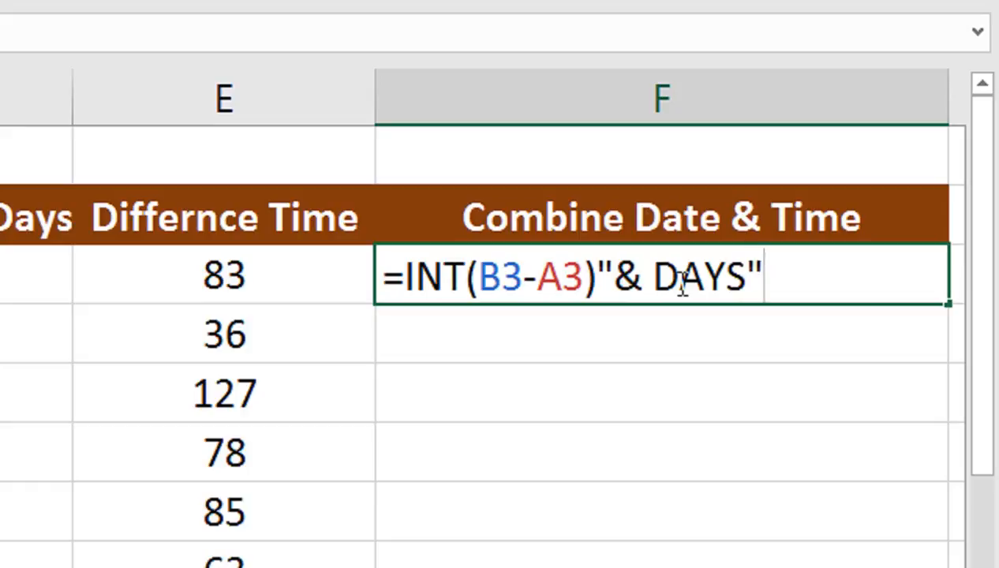
text(& ")
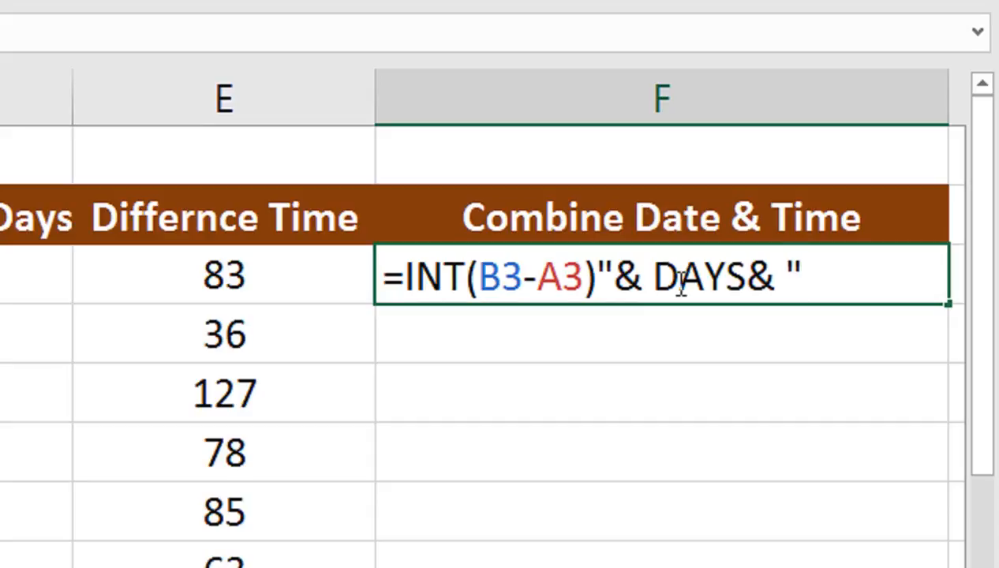
Step: Add a TEXT function to the F3 formula with B3-A3 as its value
text(TEXT()
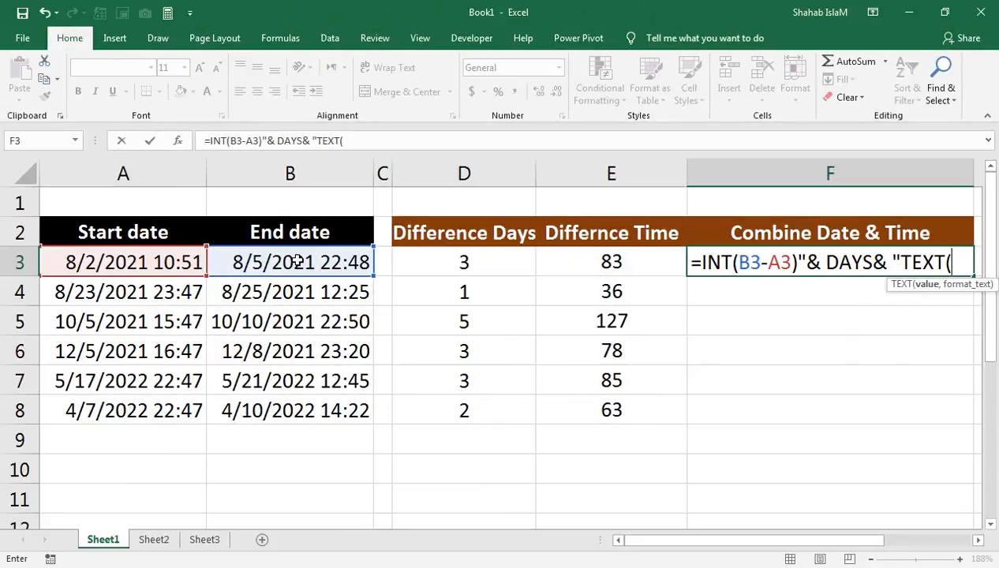
click(299, 264)
text(-)
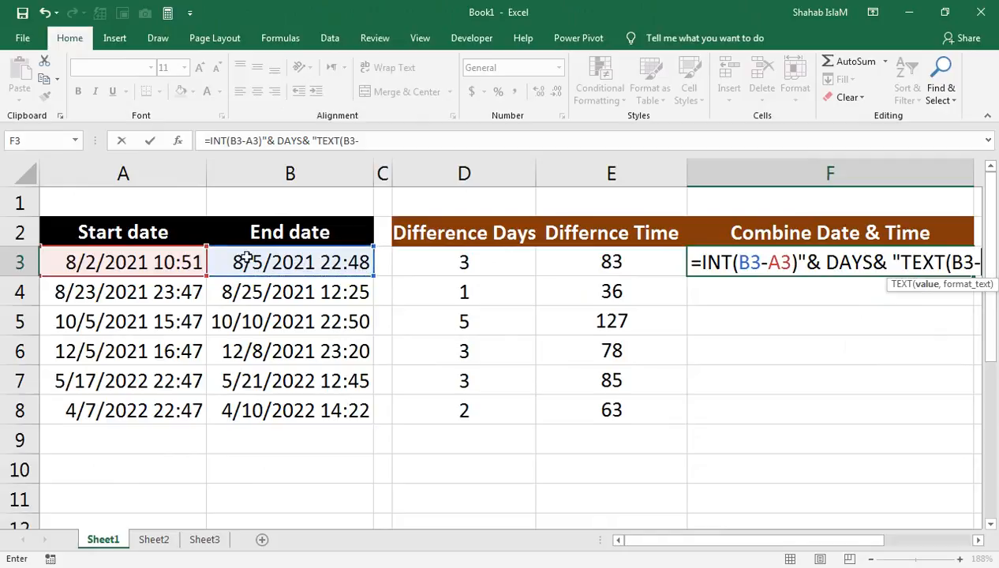
click(165, 264)
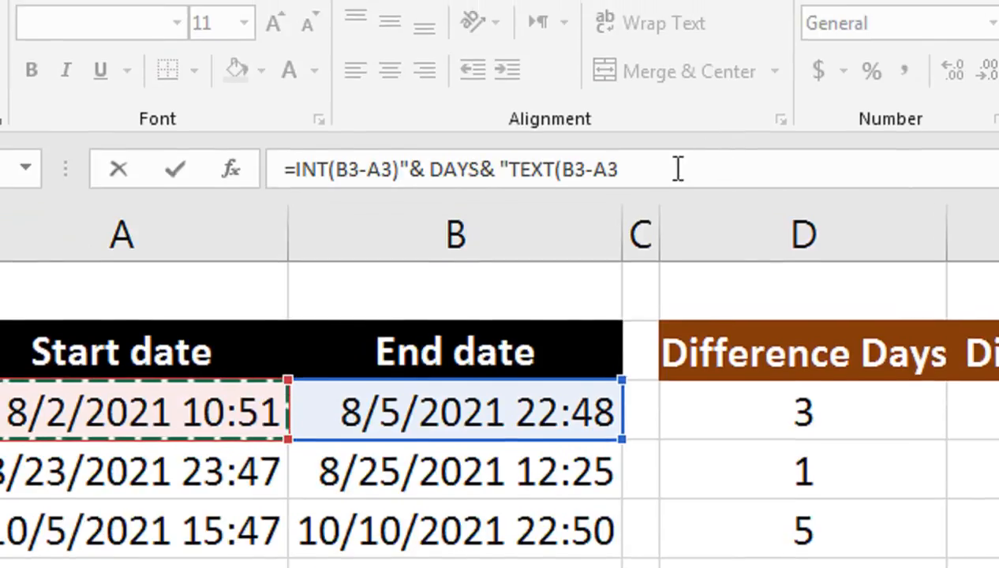
Step: Begin the format text of the TEXT function in the F3 formula with the hours part "H""Hrs
click(572, 150)
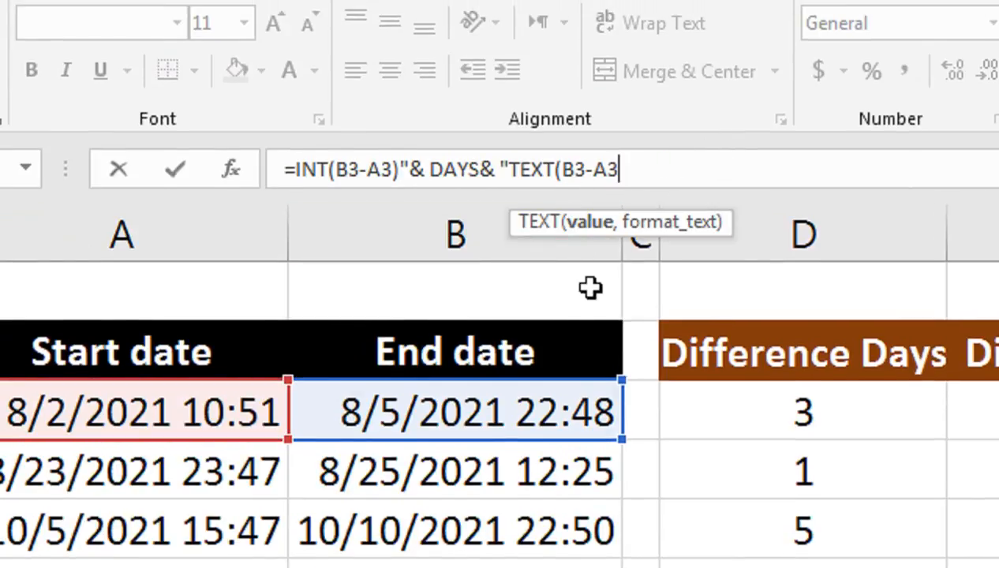
text(,)
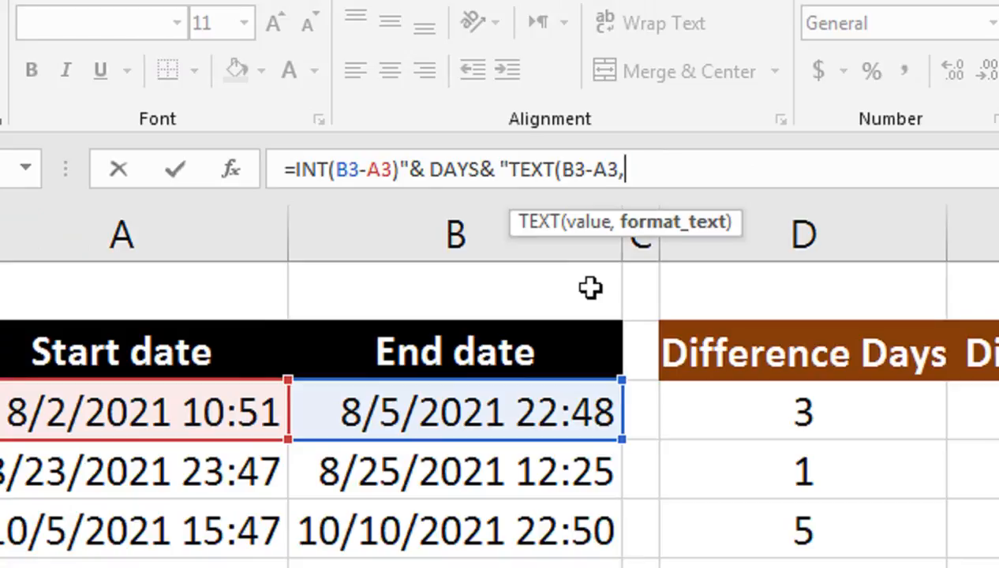
text("H")
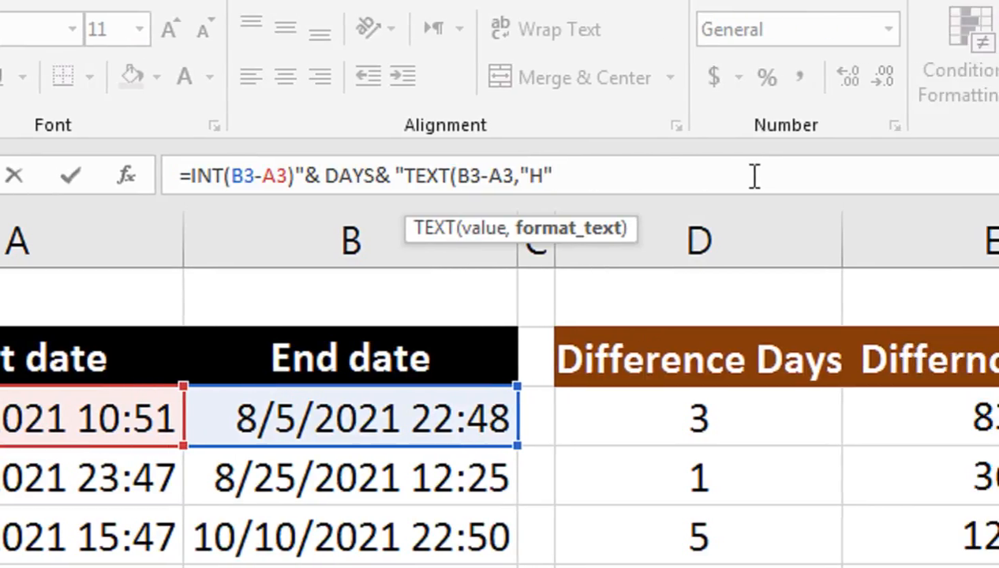
text(HR)
key(BackSpace)
key(BackSpace)
text(rs)
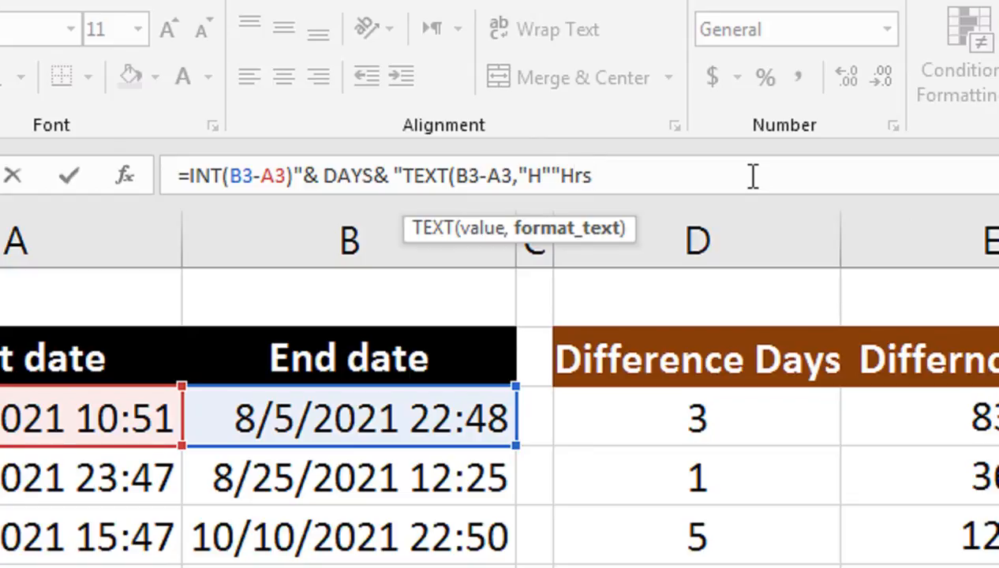
Step: Extend the TEXT format in the F3 formula with the minutes part ""M""Minute"
text(""M")
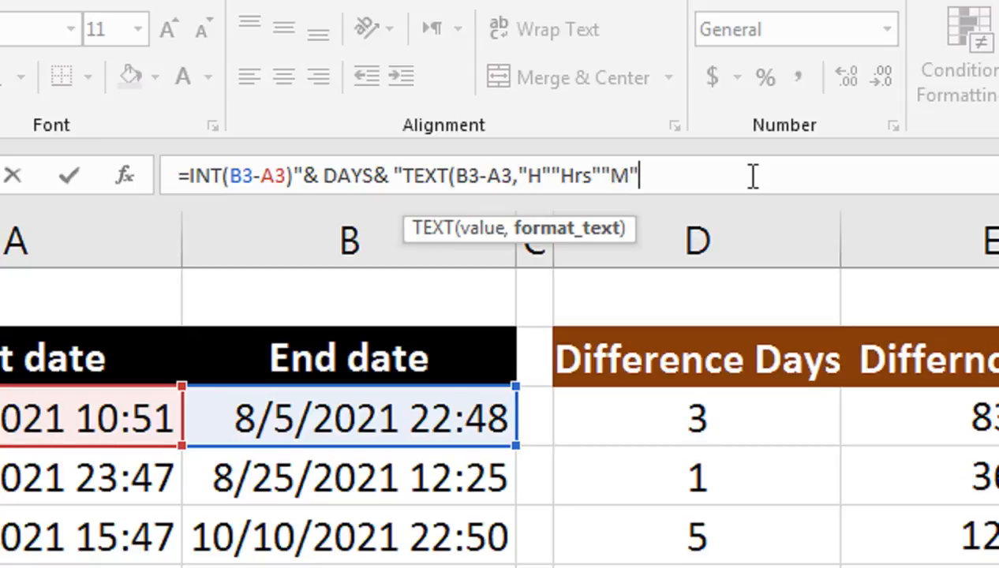
text(")
text(M)
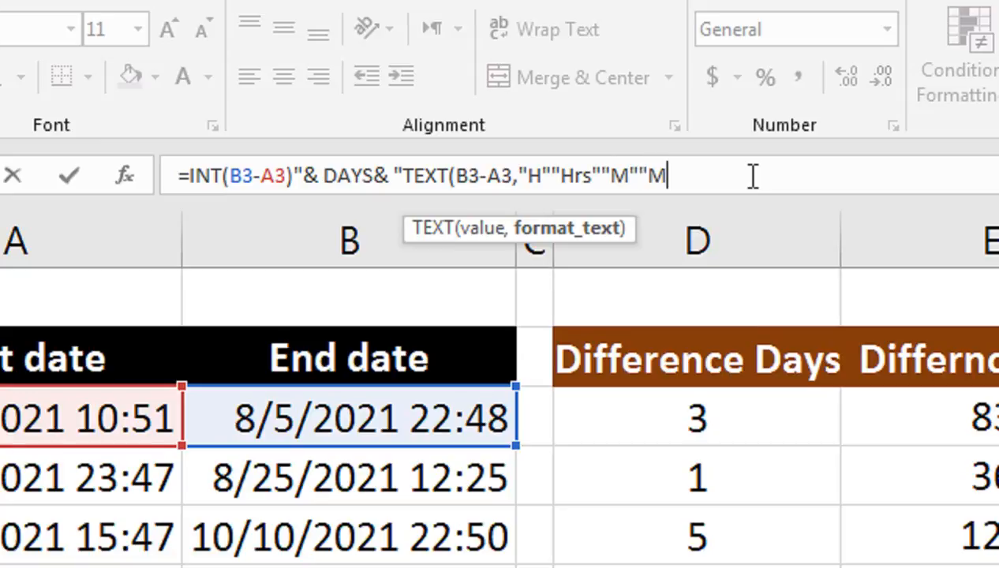
text(inute)
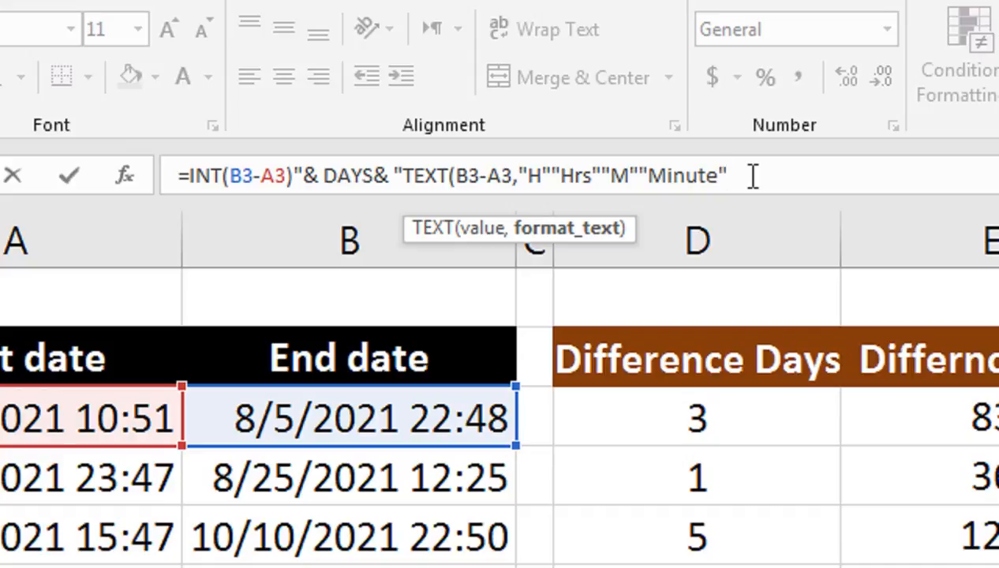
Step: Add the seconds part "S""Sec"" to the TEXT format in F3 and close the function's parenthesis
text("S""SE)
key(BackSpace)
key(BackSpace)
text(ec"")
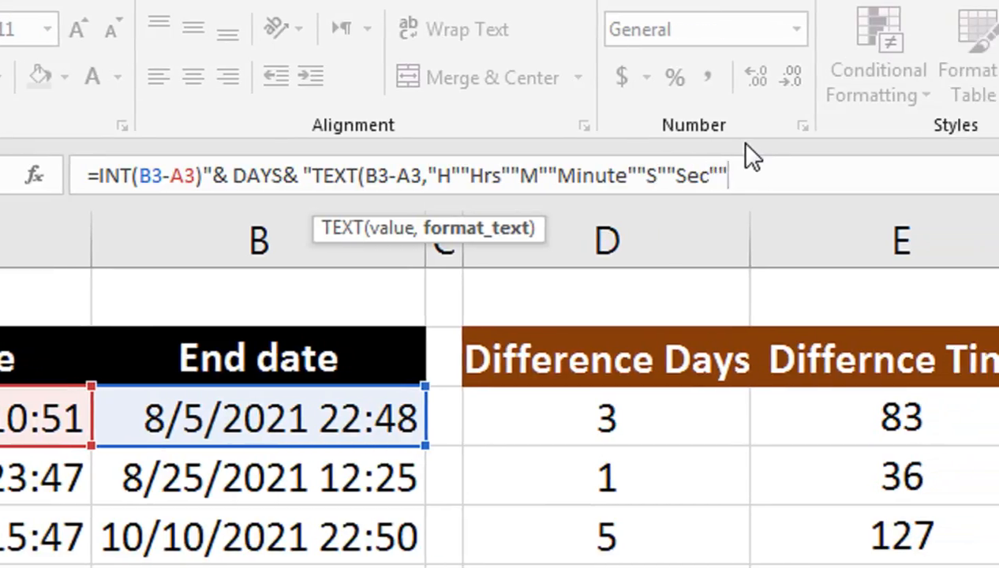
text())
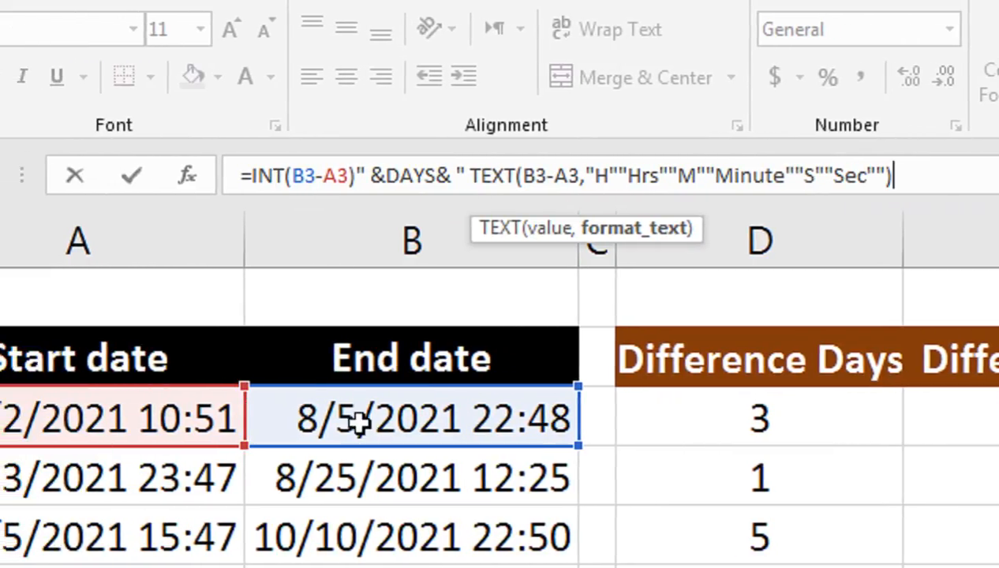
Step: Correct the quotes and ampersands around the days label in the F3 formula so it reads &"DAYS "& before TEXT
click(371, 170)
key(BackSpace)
key(BackSpace)
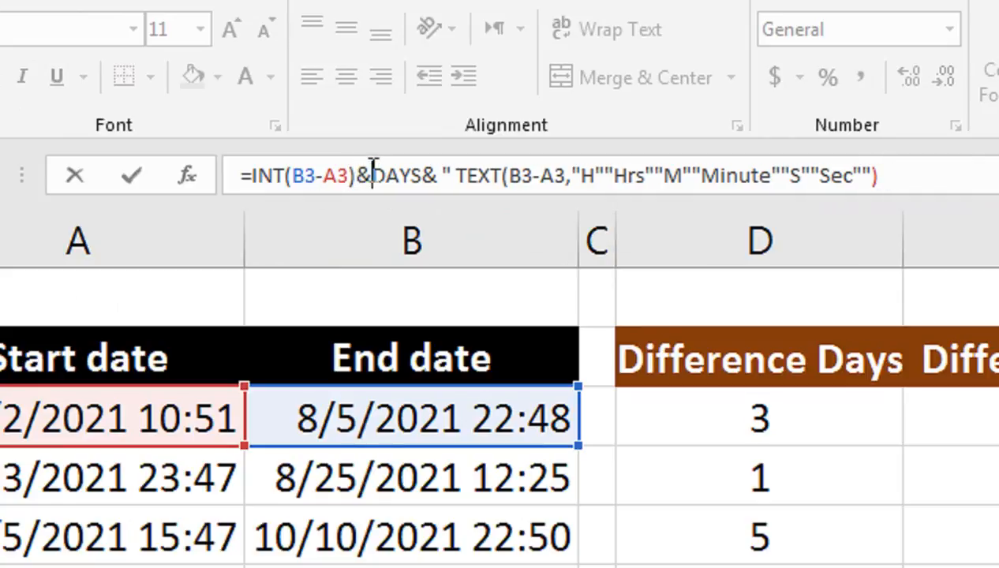
text(")
click(436, 174)
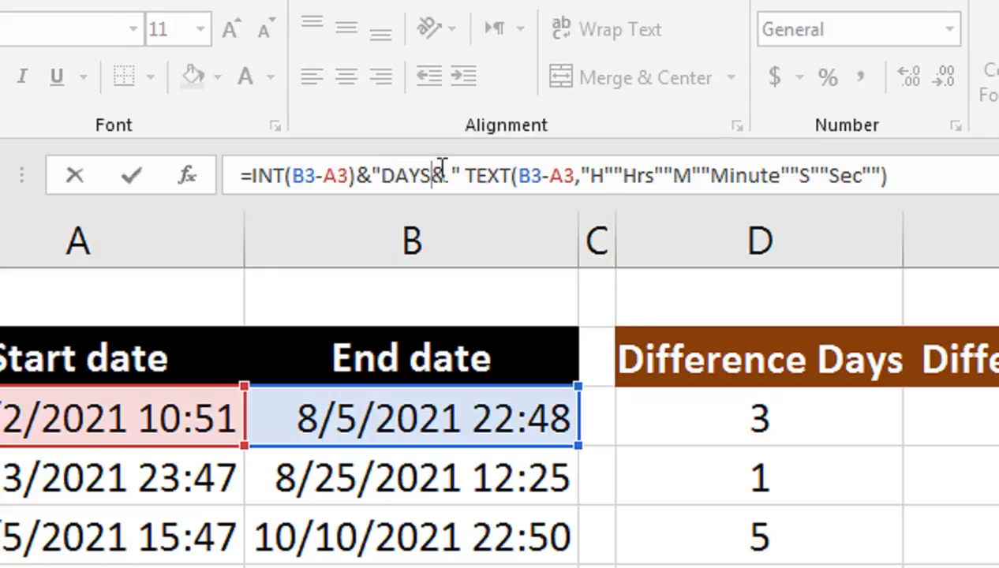
key(BackSpace)
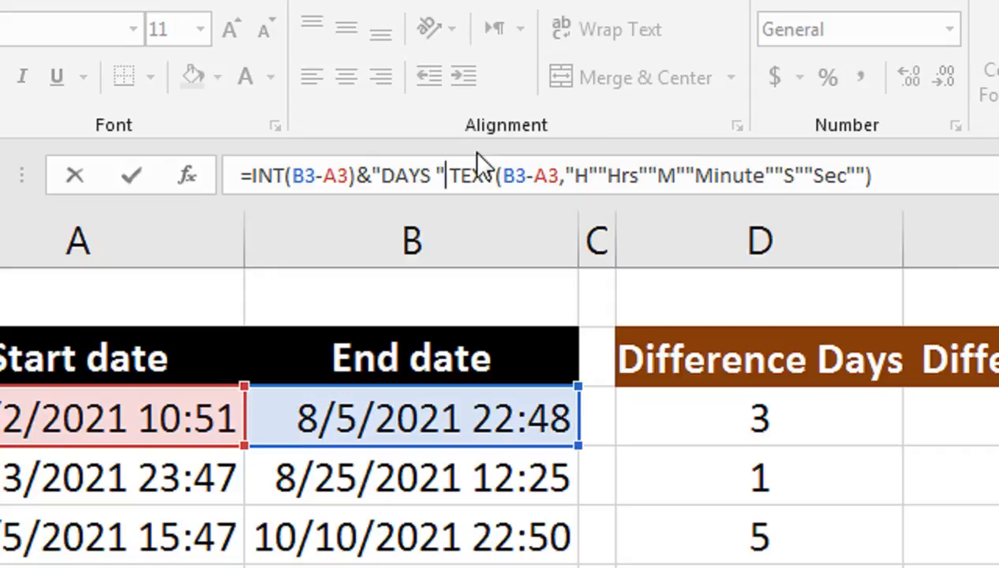
text(&)
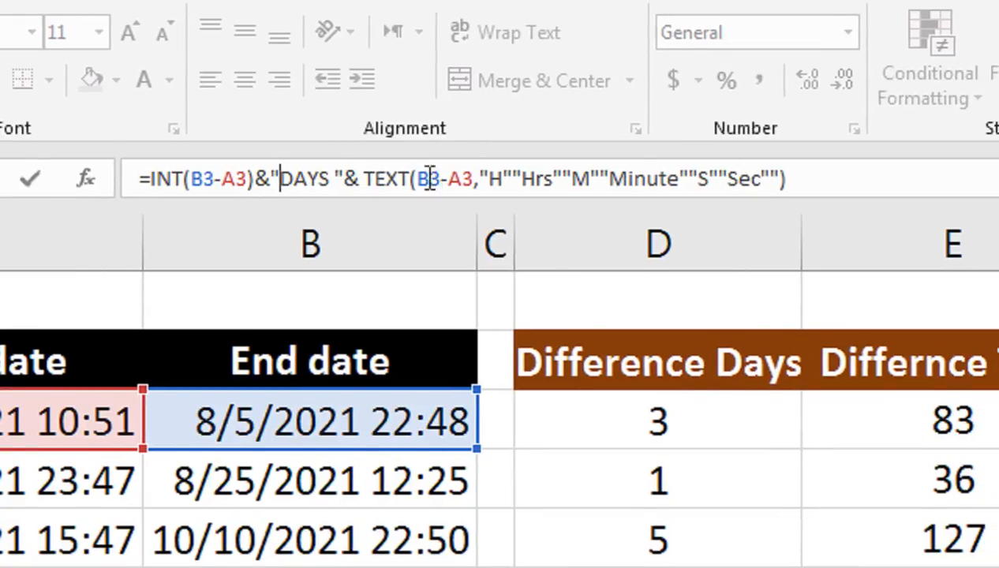
Step: Complete the closing quotes after Sec as """ in the F3 formula and enter the formula
click(755, 180)
text(")
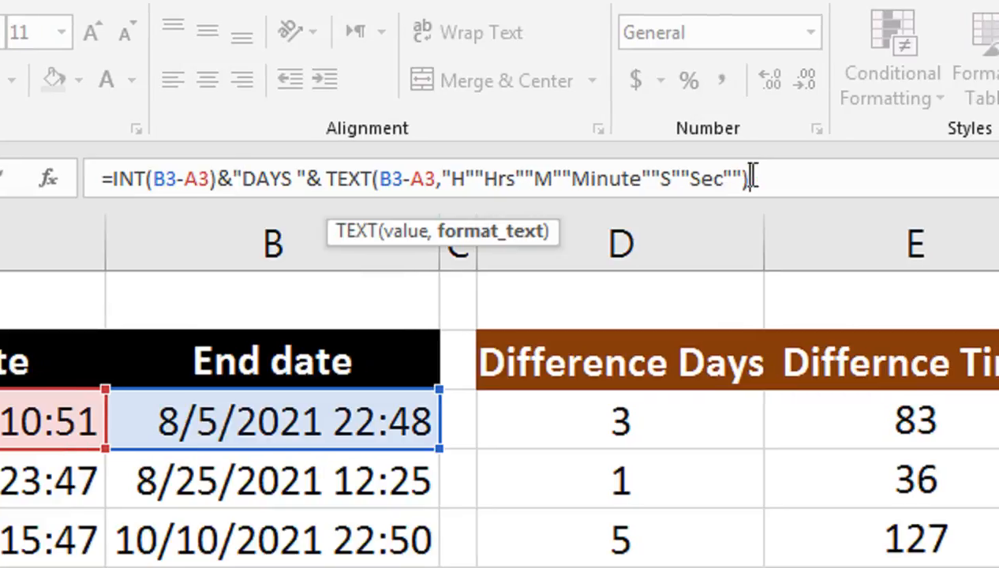
text(")
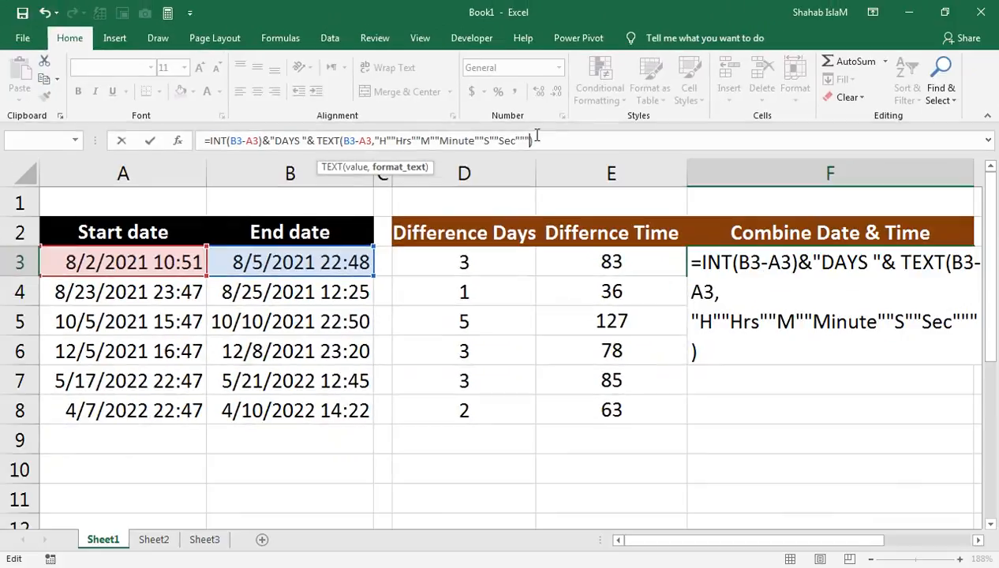
key(Return)
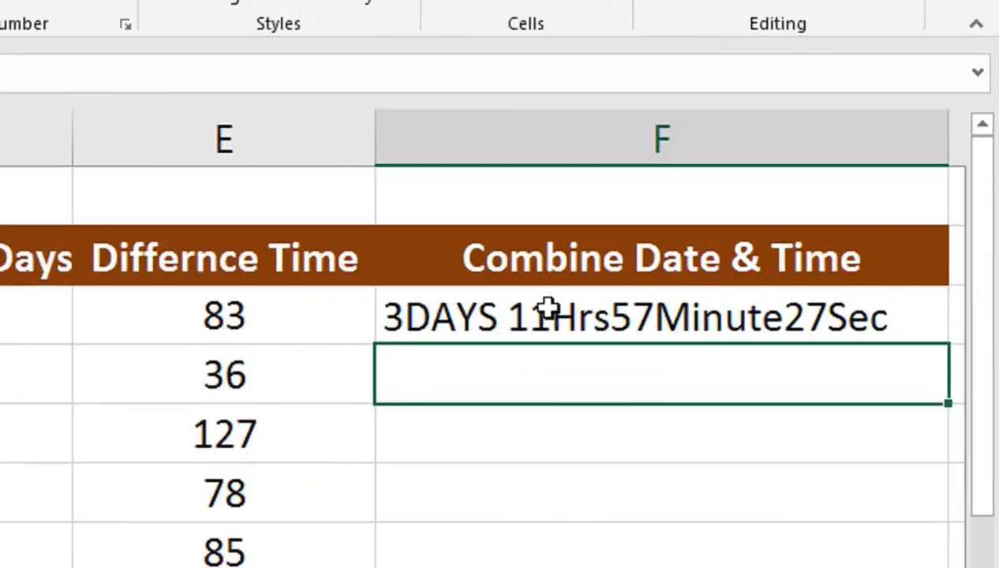
Step: Edit the F3 formula to put a space before DAYS and change the hours code to [H] for total elapsed hours
click(764, 263)
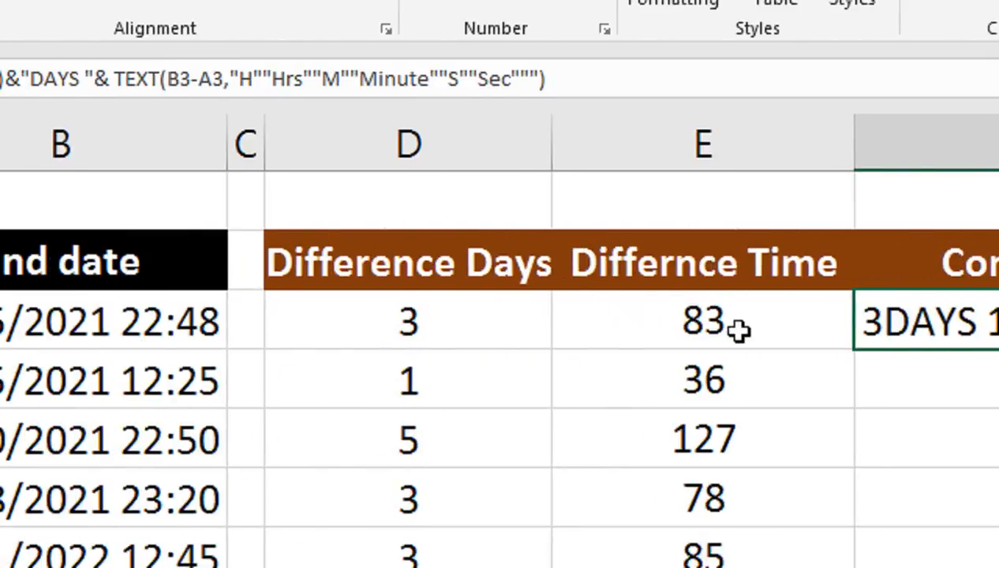
click(740, 332)
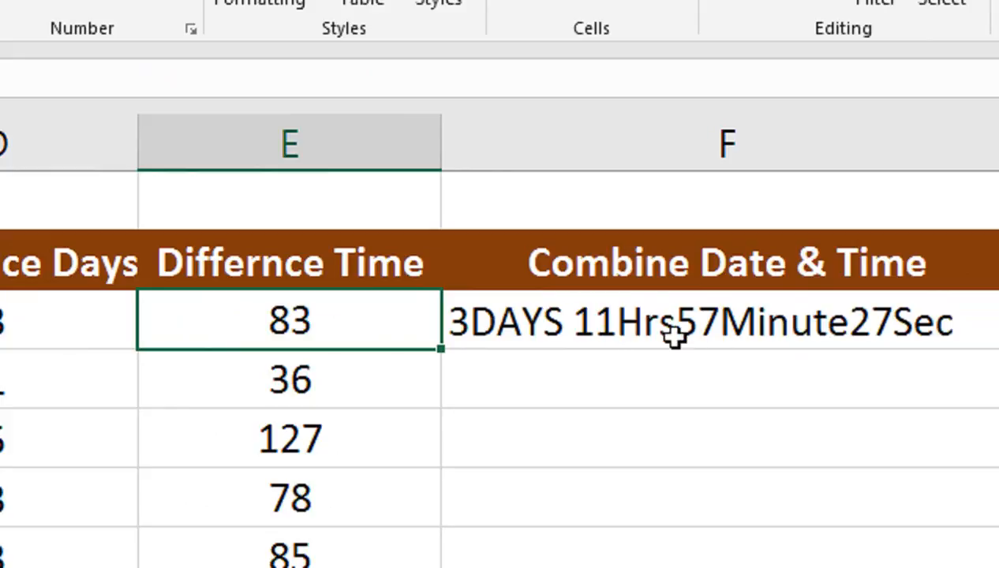
click(487, 319)
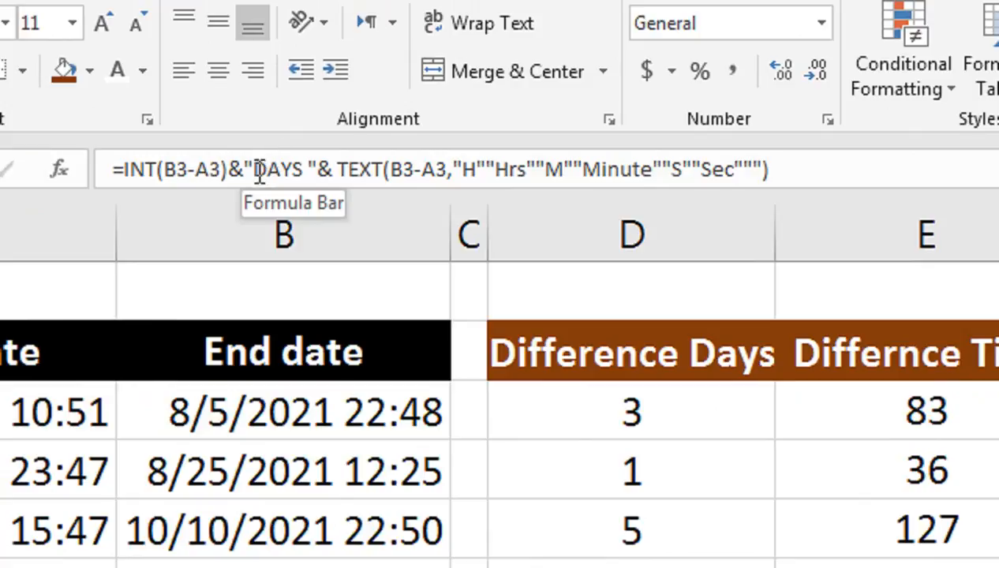
click(258, 170)
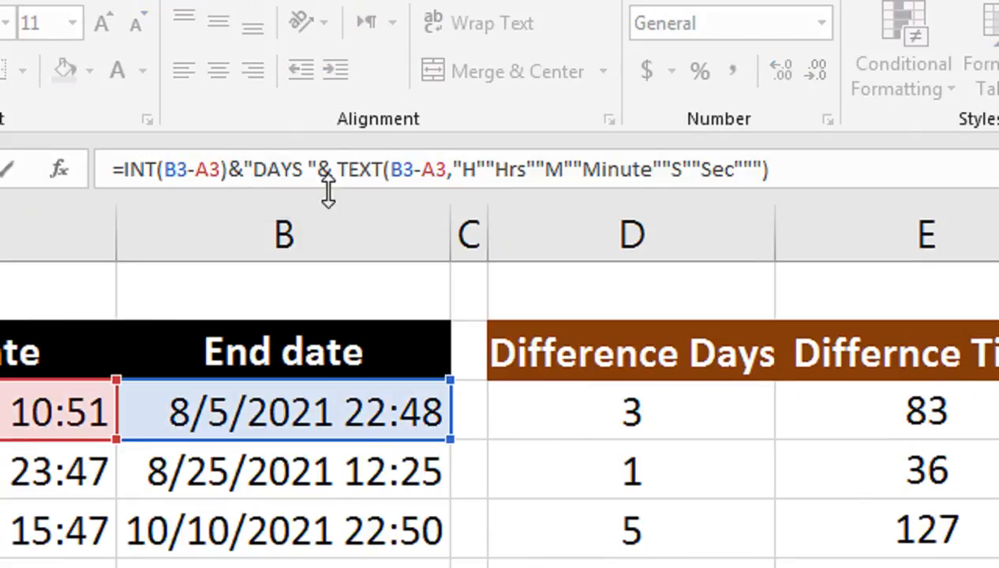
click(466, 170)
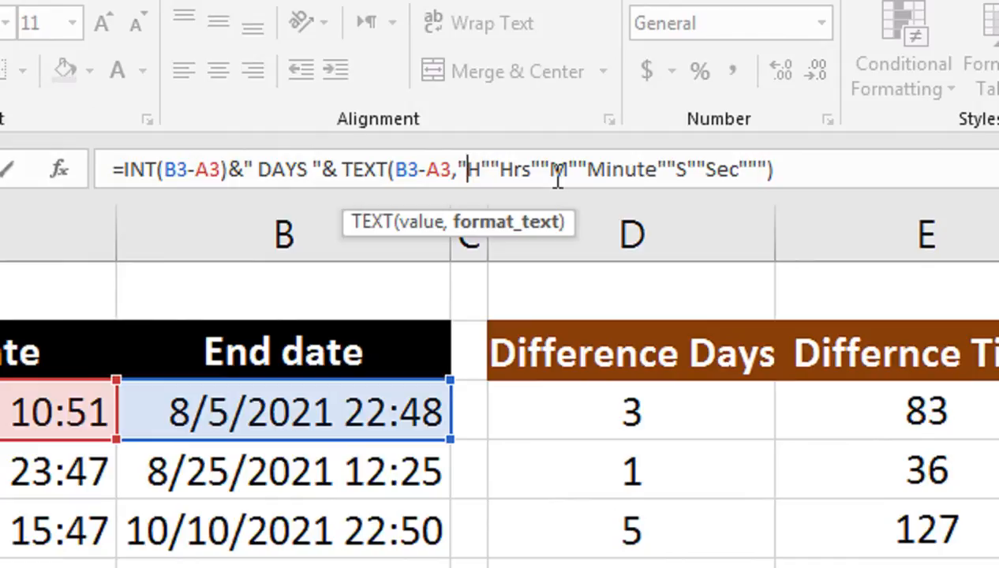
text([)
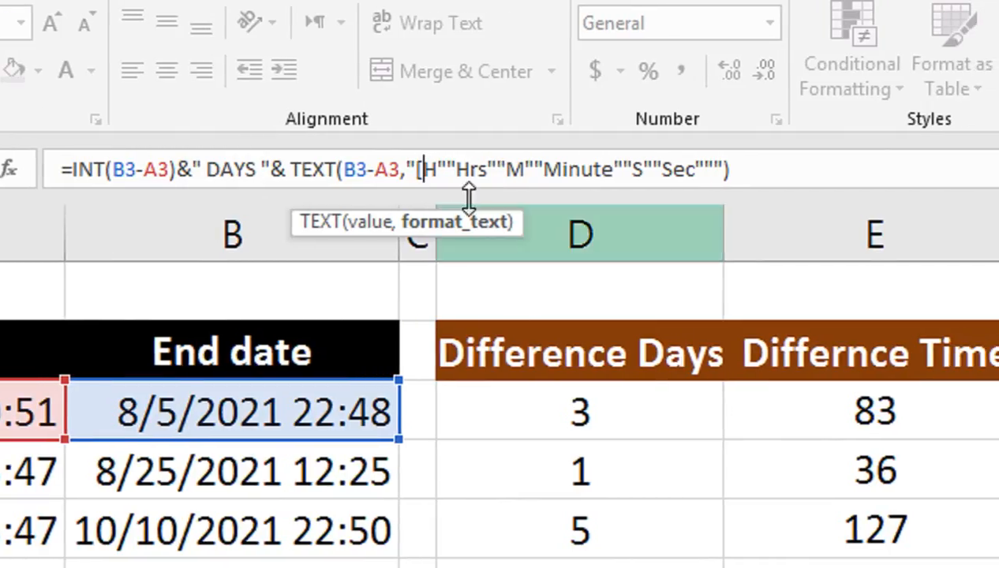
click(444, 170)
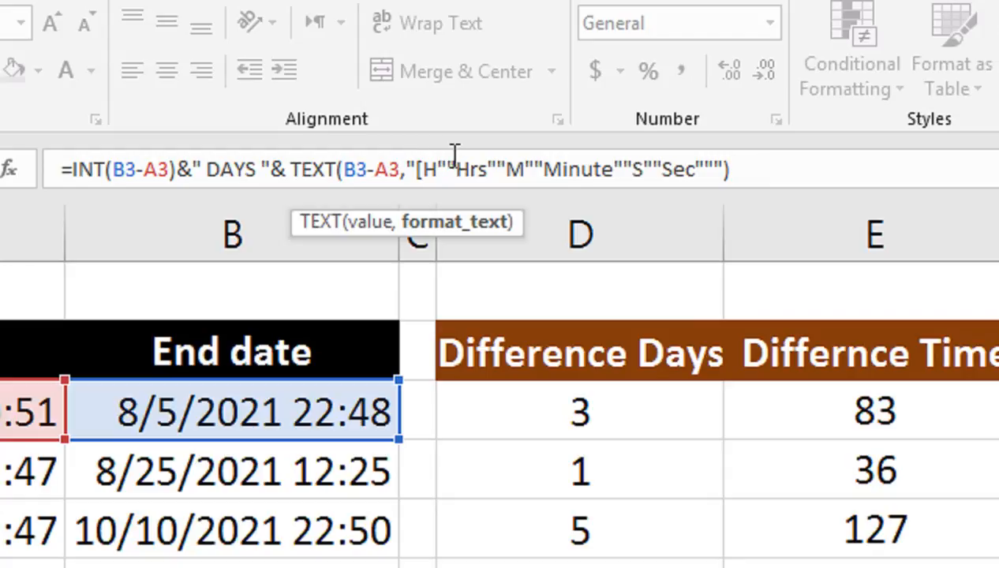
text(])
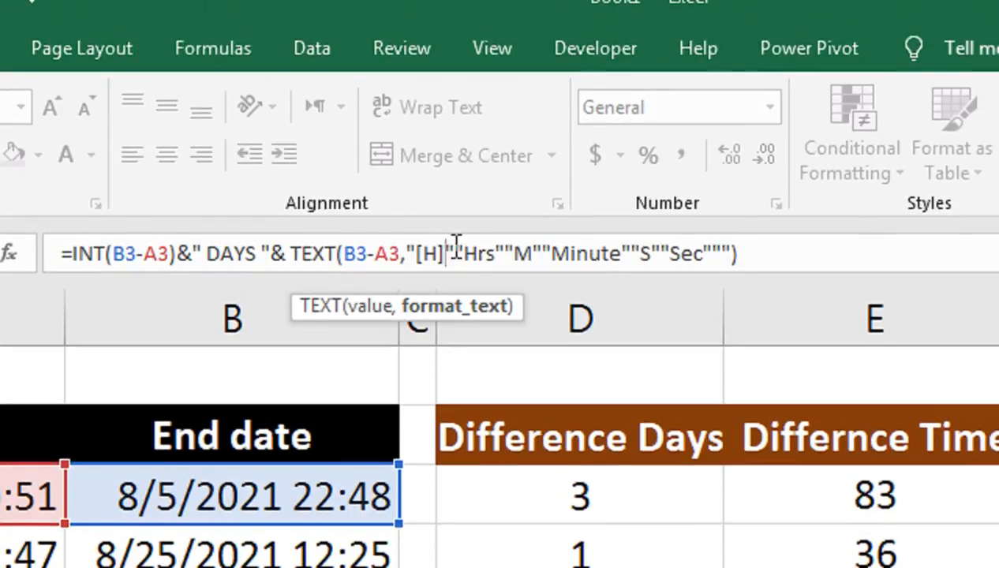
Step: Insert spaces in the F3 format text so it reads " [H]"" Hrs"" M"" Minute"" S"" Sec""" and enter the formula
click(465, 180)
click(551, 253)
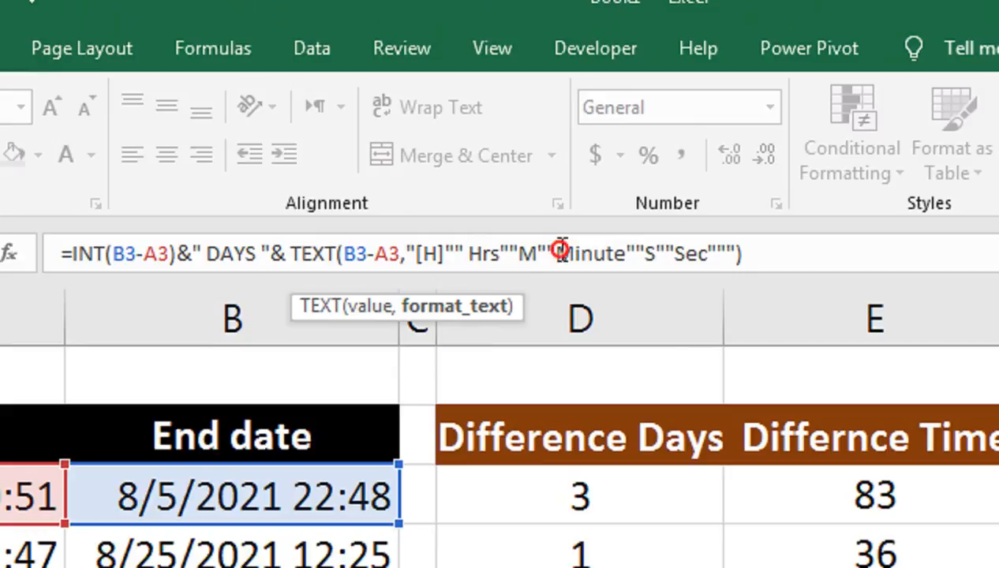
click(682, 252)
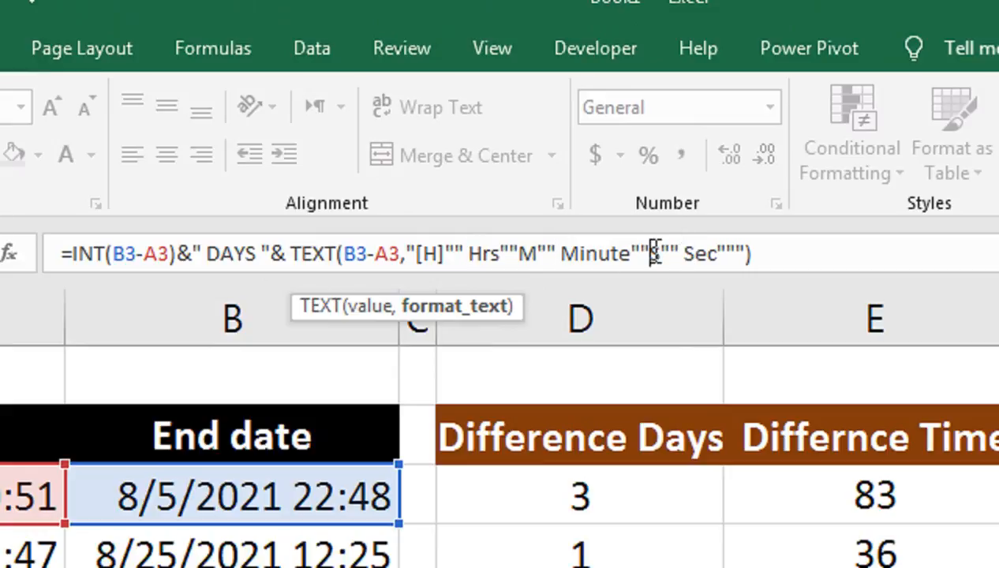
click(649, 252)
click(511, 252)
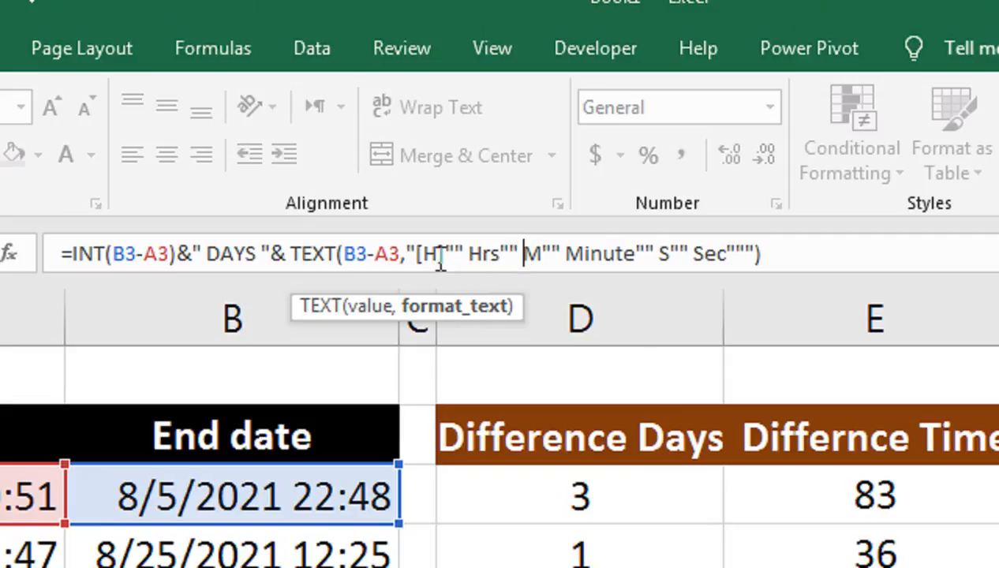
click(418, 253)
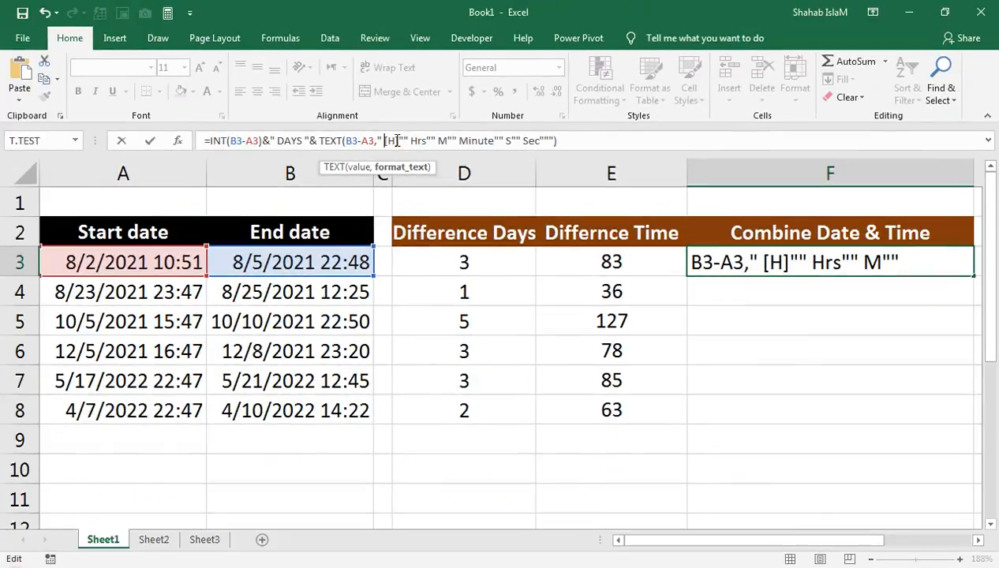
key(Return)
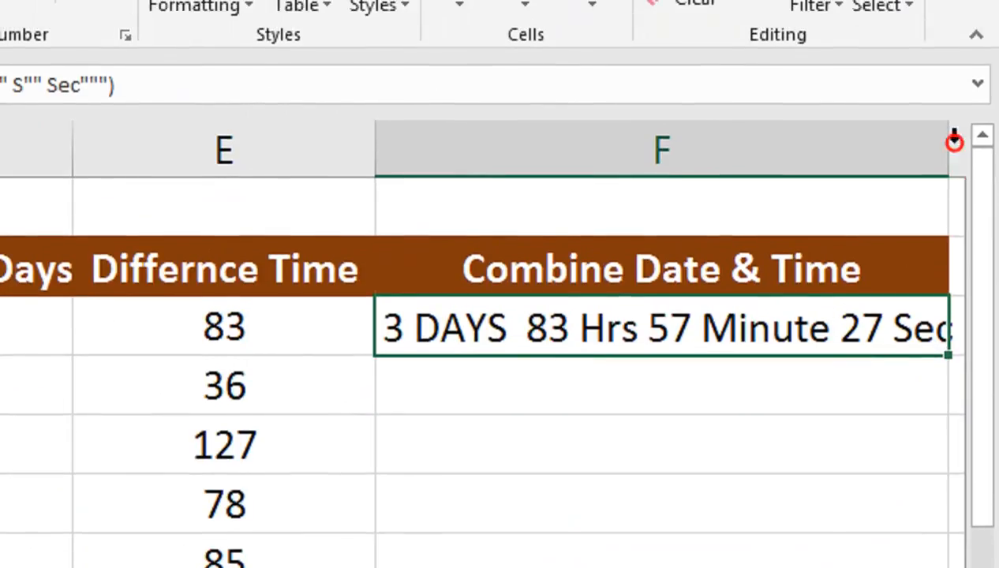
Step: Fit column F to its contents and fill the combined formula from F3 down to F8
double_click(953, 142)
drag(941, 359, 854, 425)
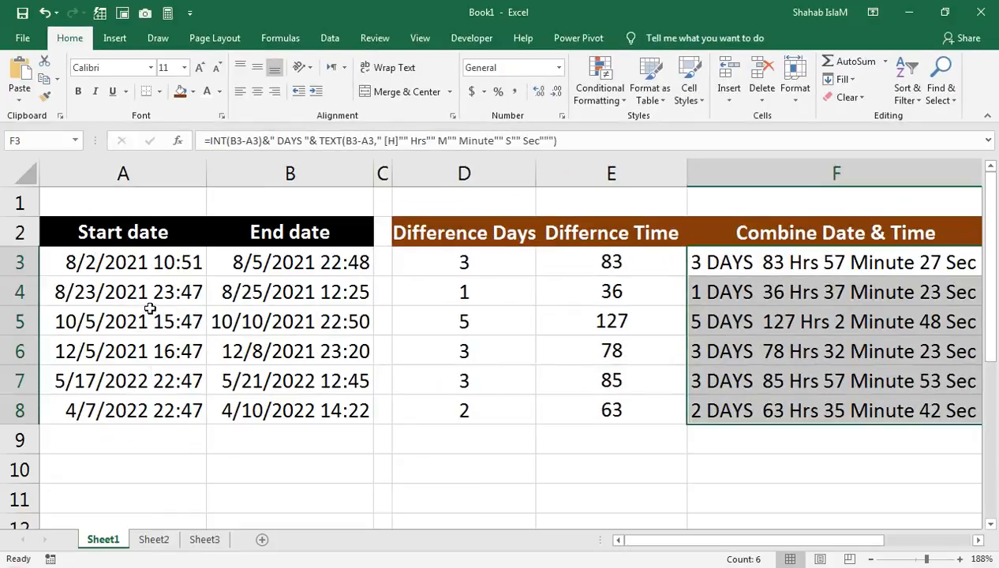
click(220, 312)
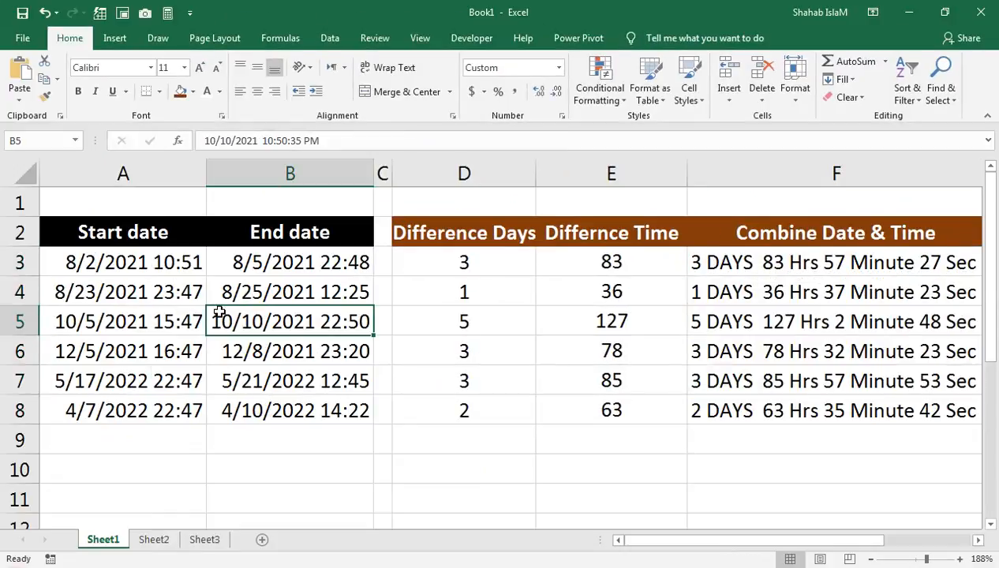